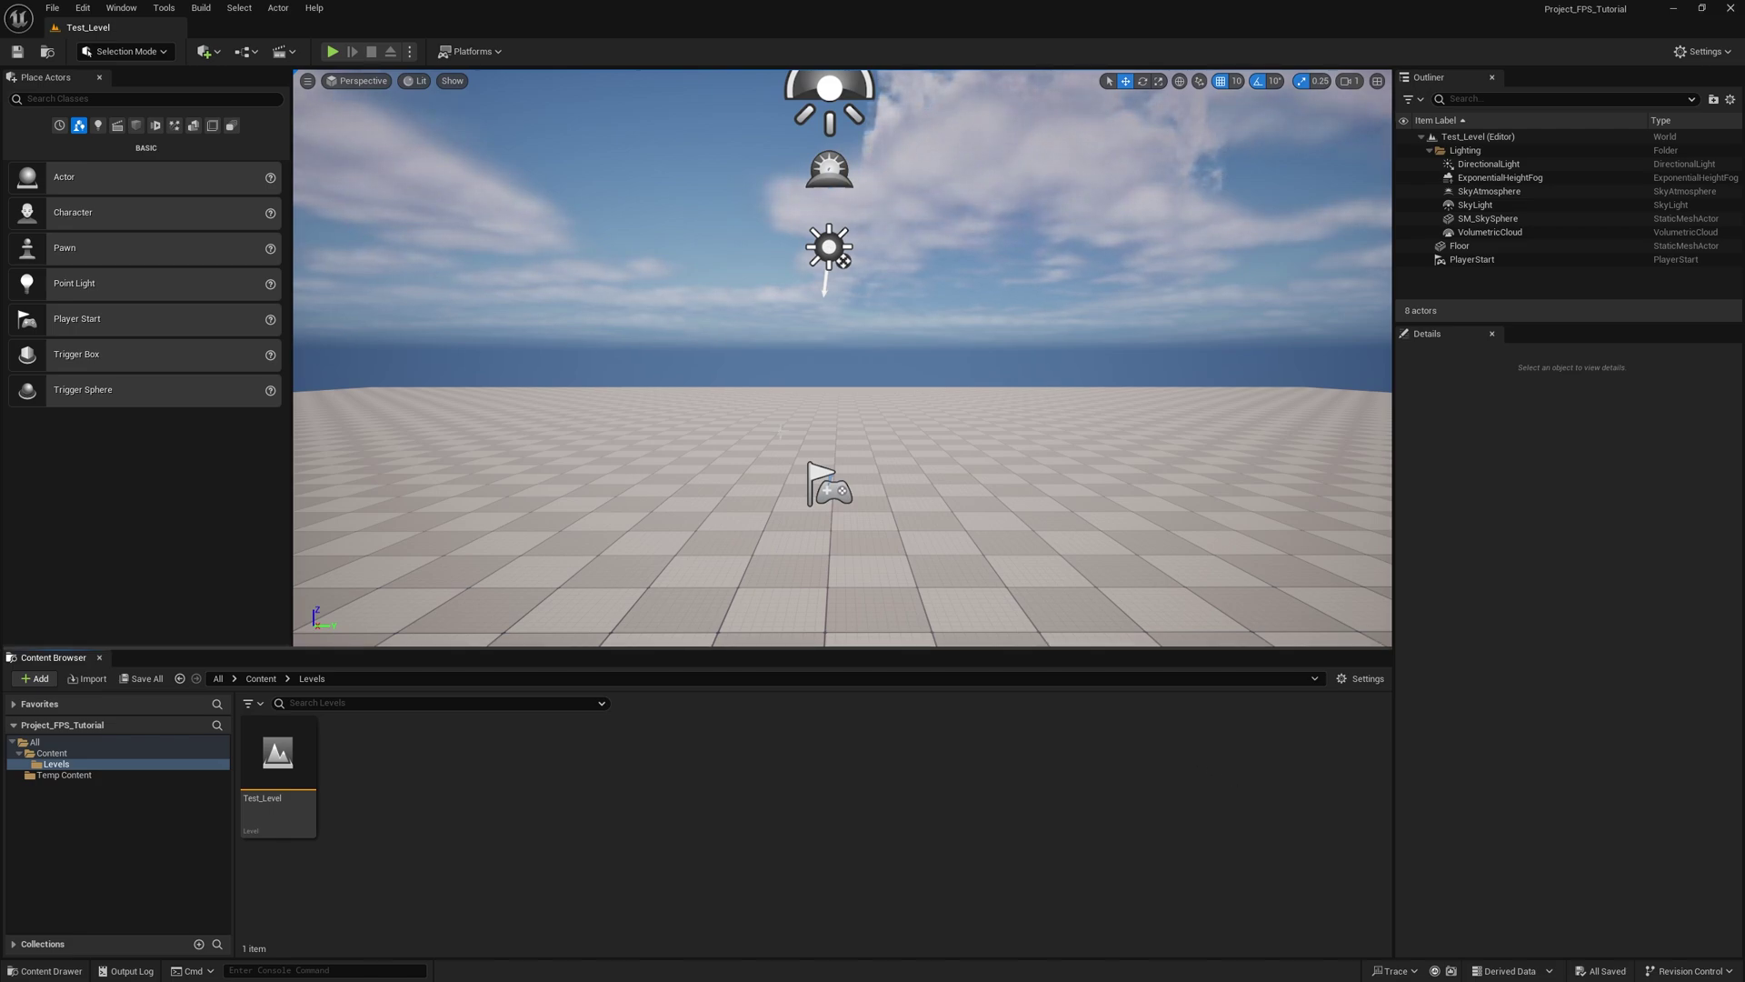
Step: Play-test Test_Level in the editor, look around with the default pawn, and end the session
click(333, 51)
click(776, 375)
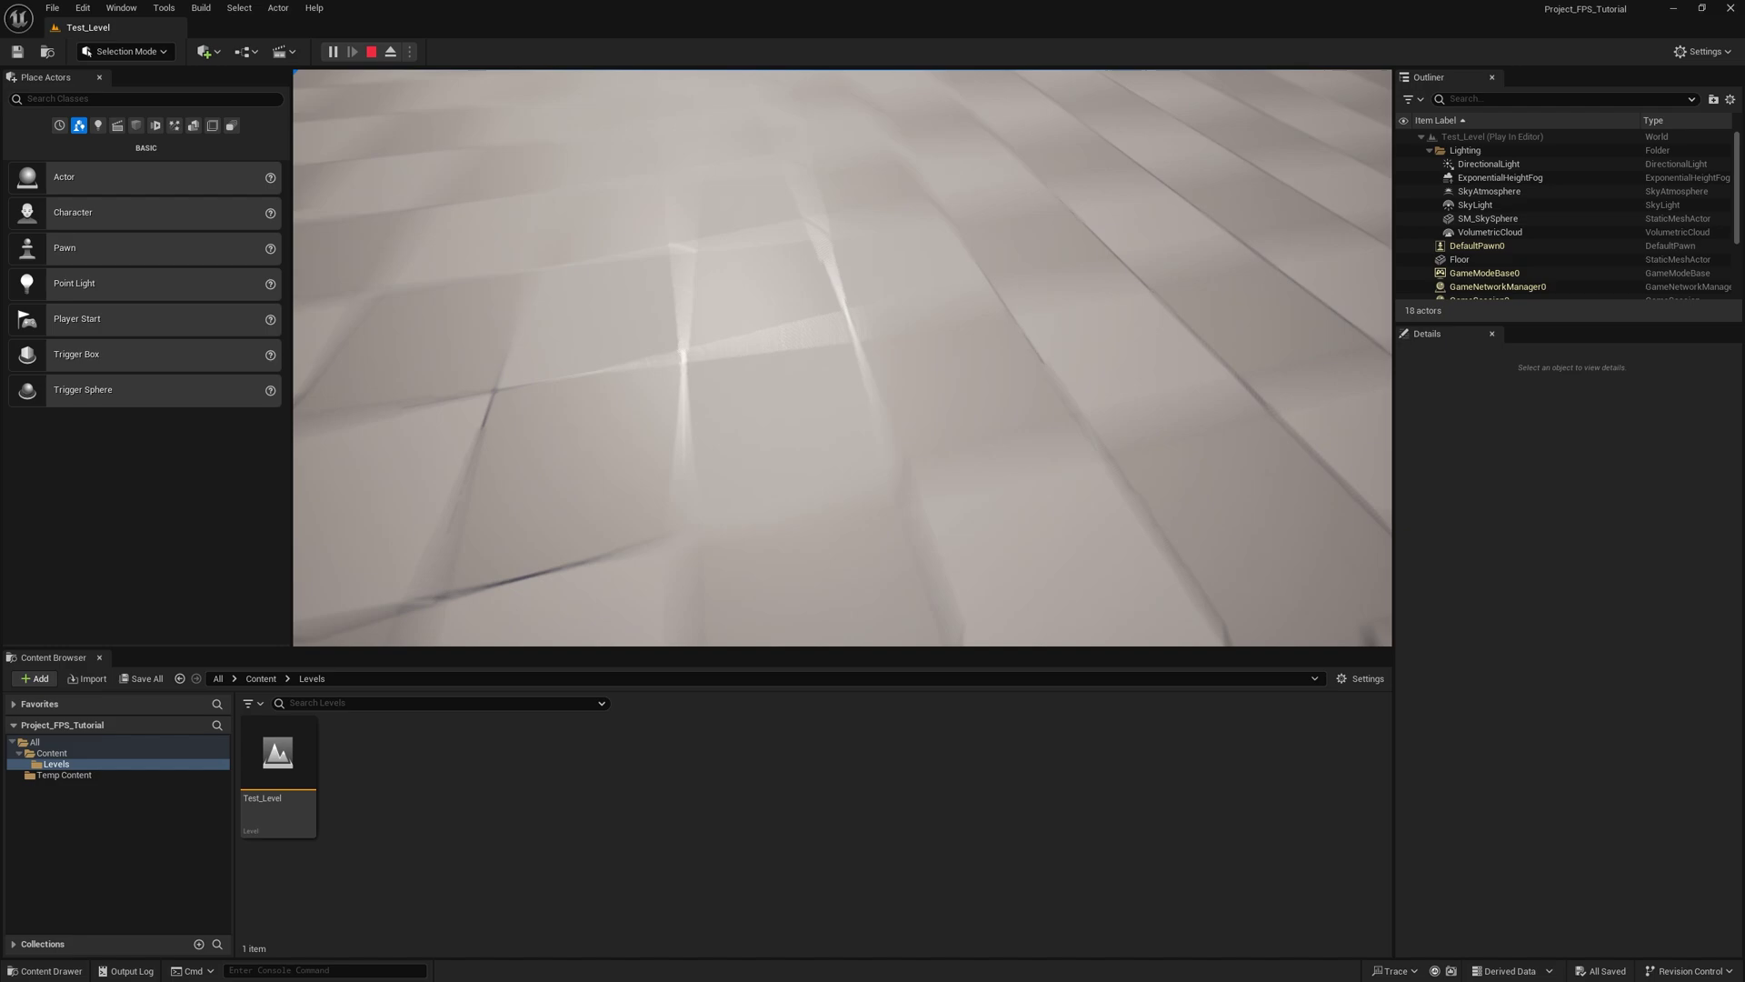
key(Escape)
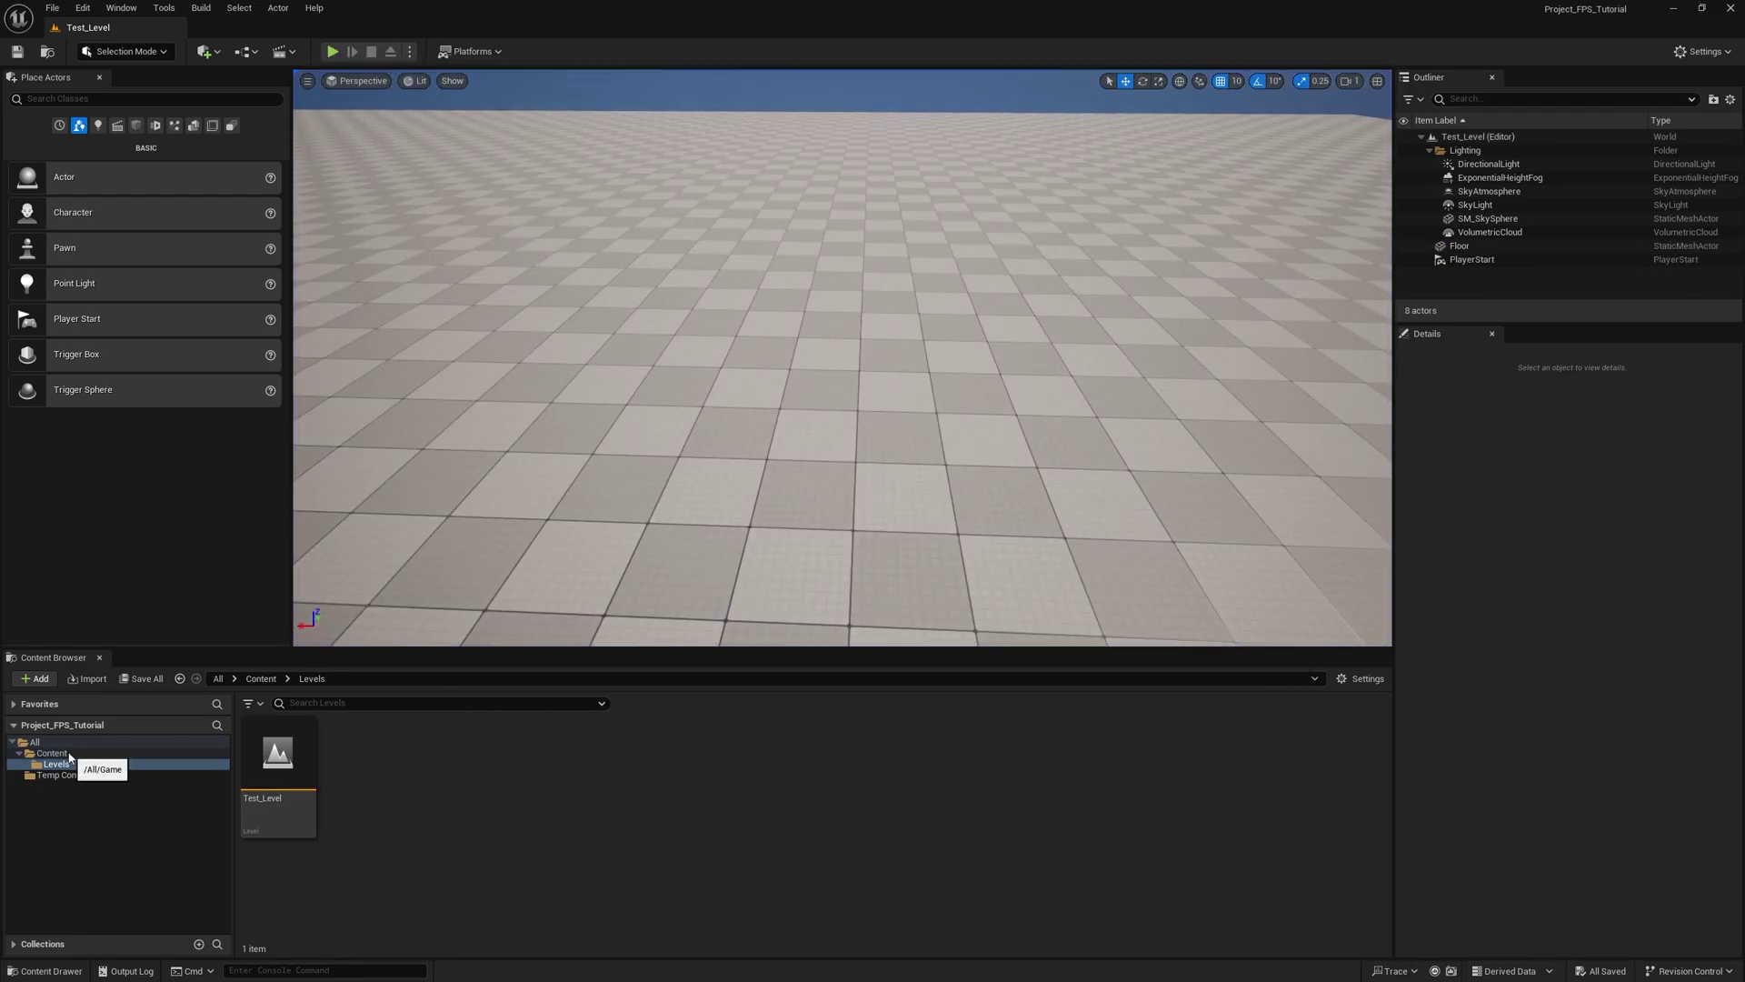
Step: Create a new folder named Player inside the Content folder
click(66, 756)
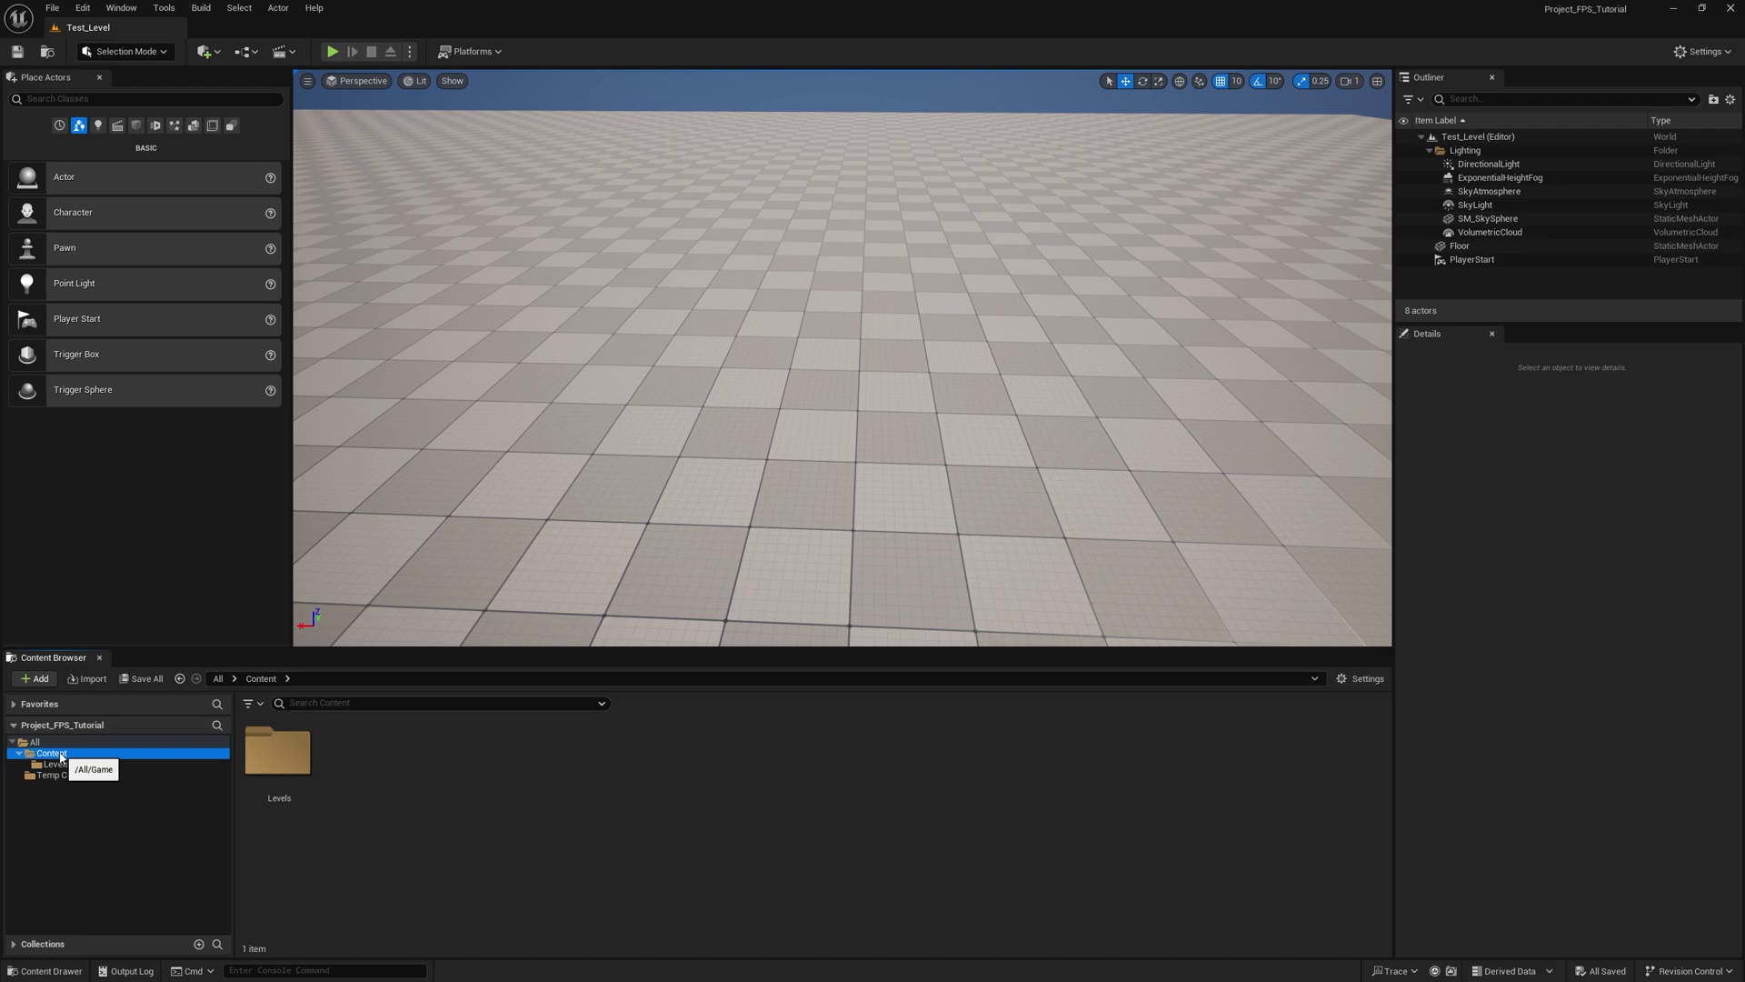
right_click(422, 771)
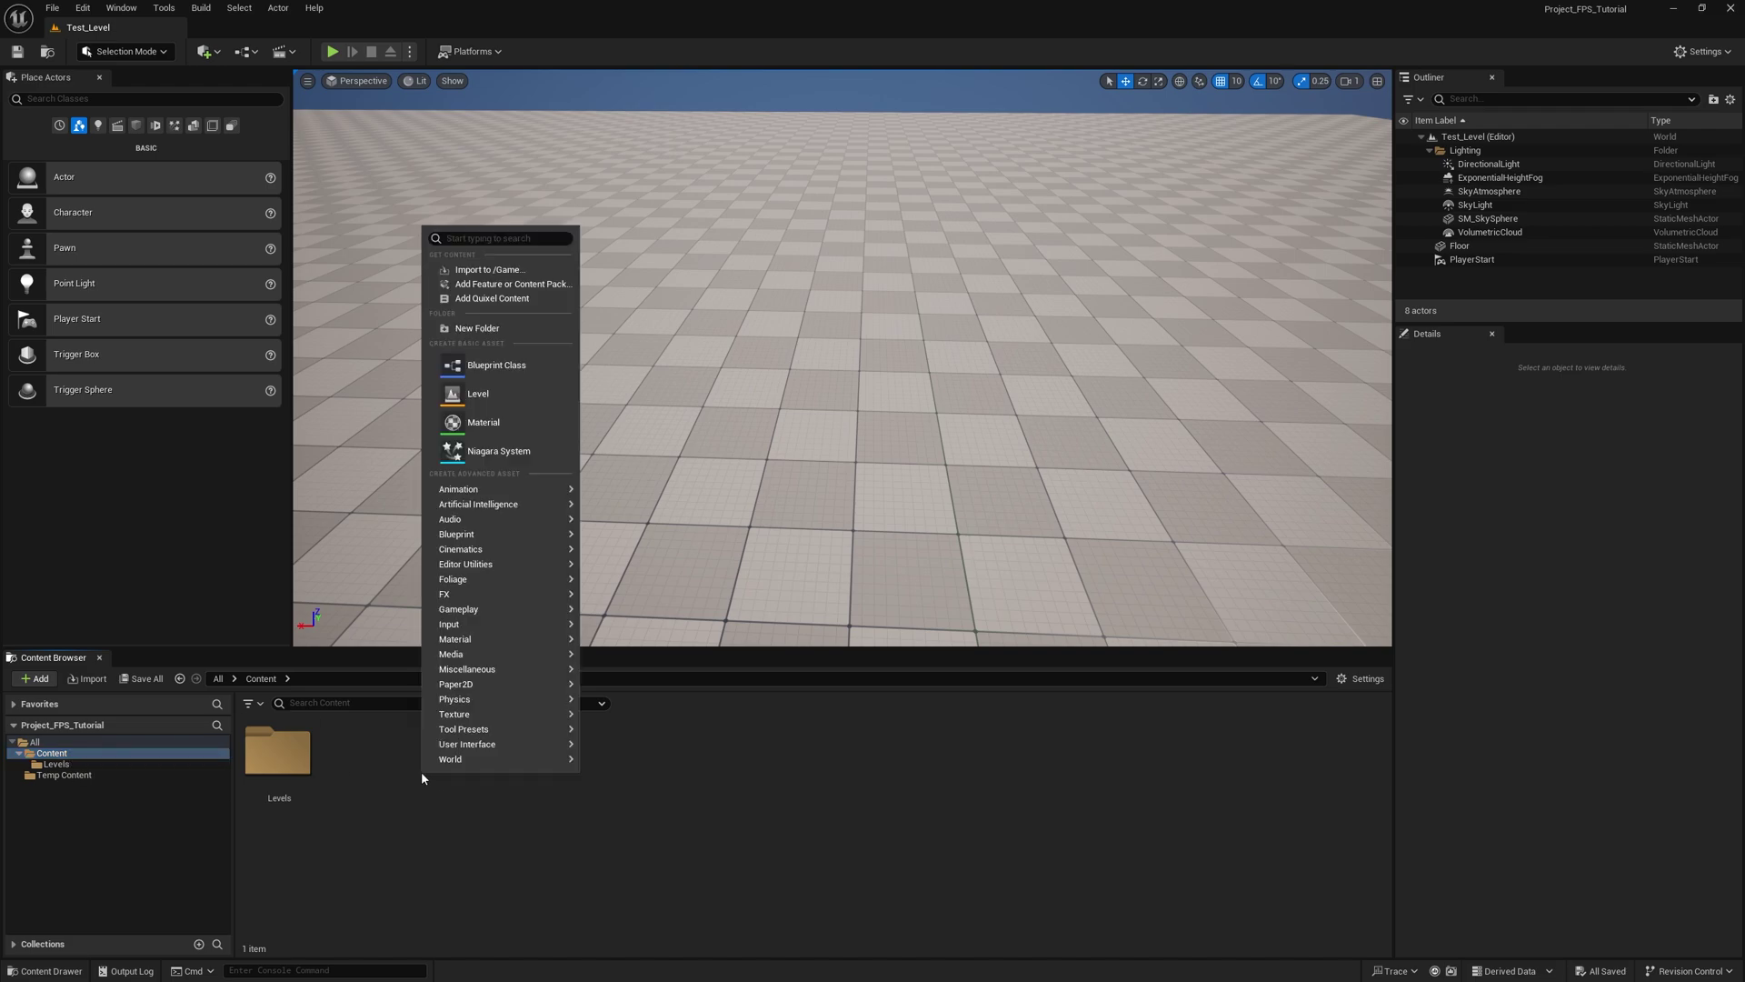
click(510, 328)
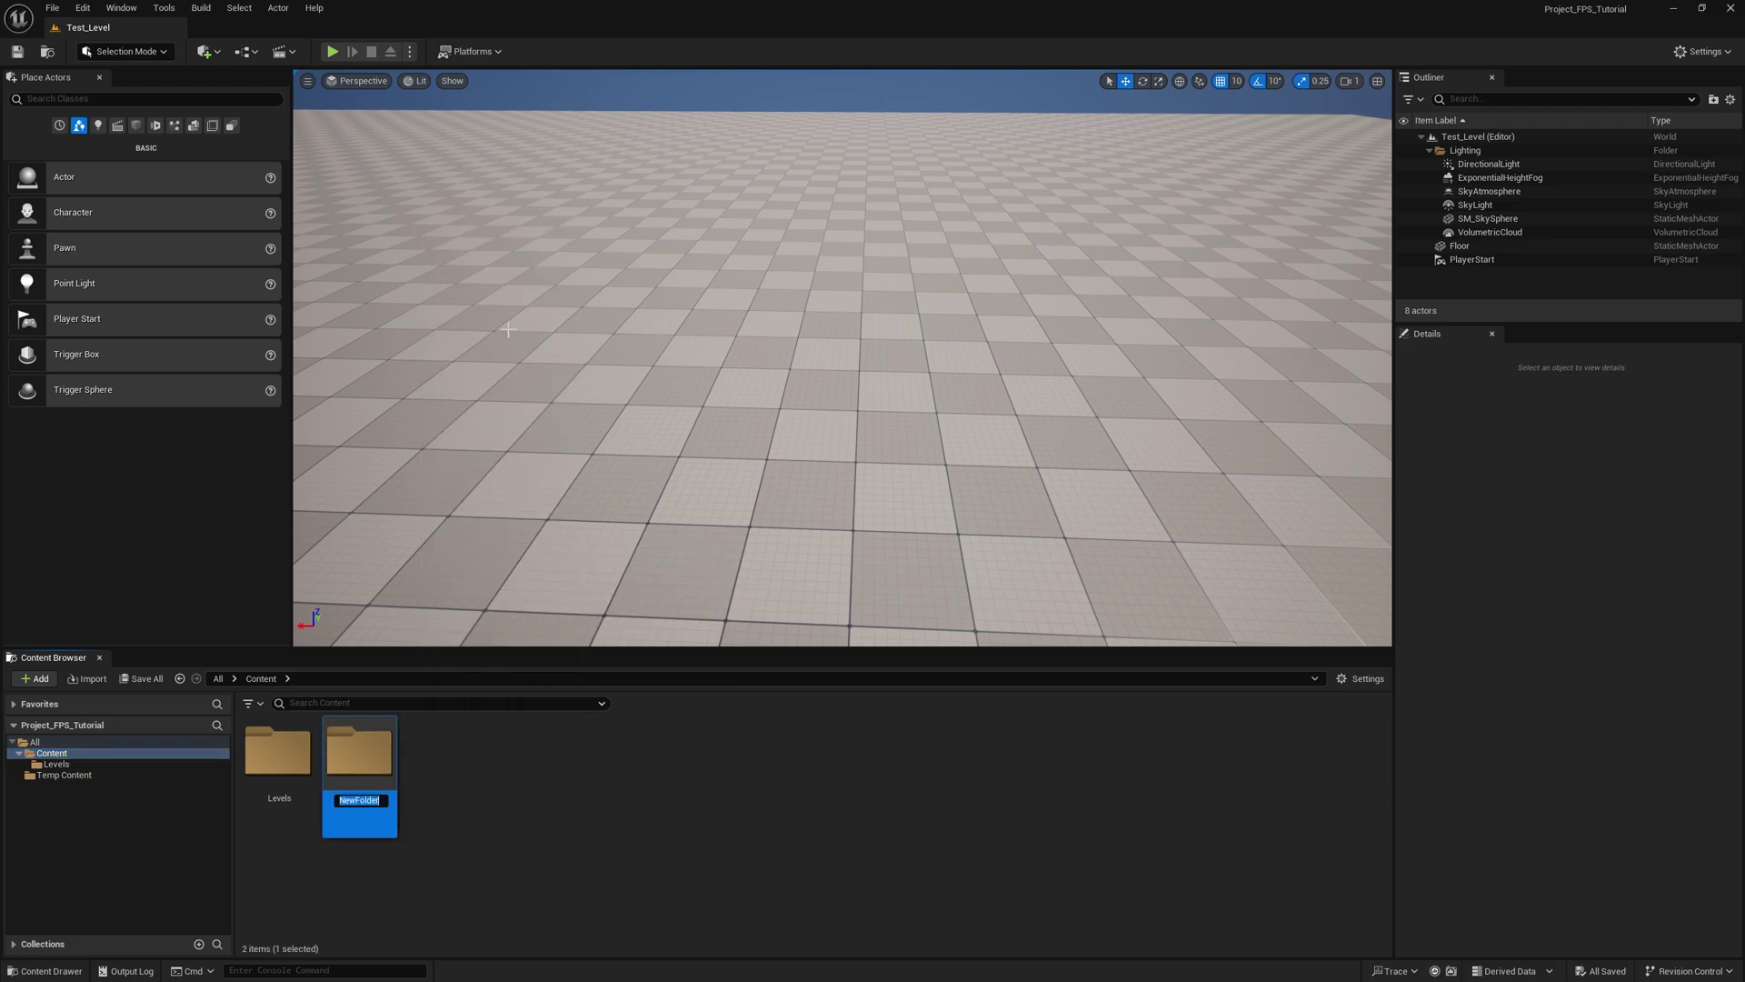
text(Player)
key(Return)
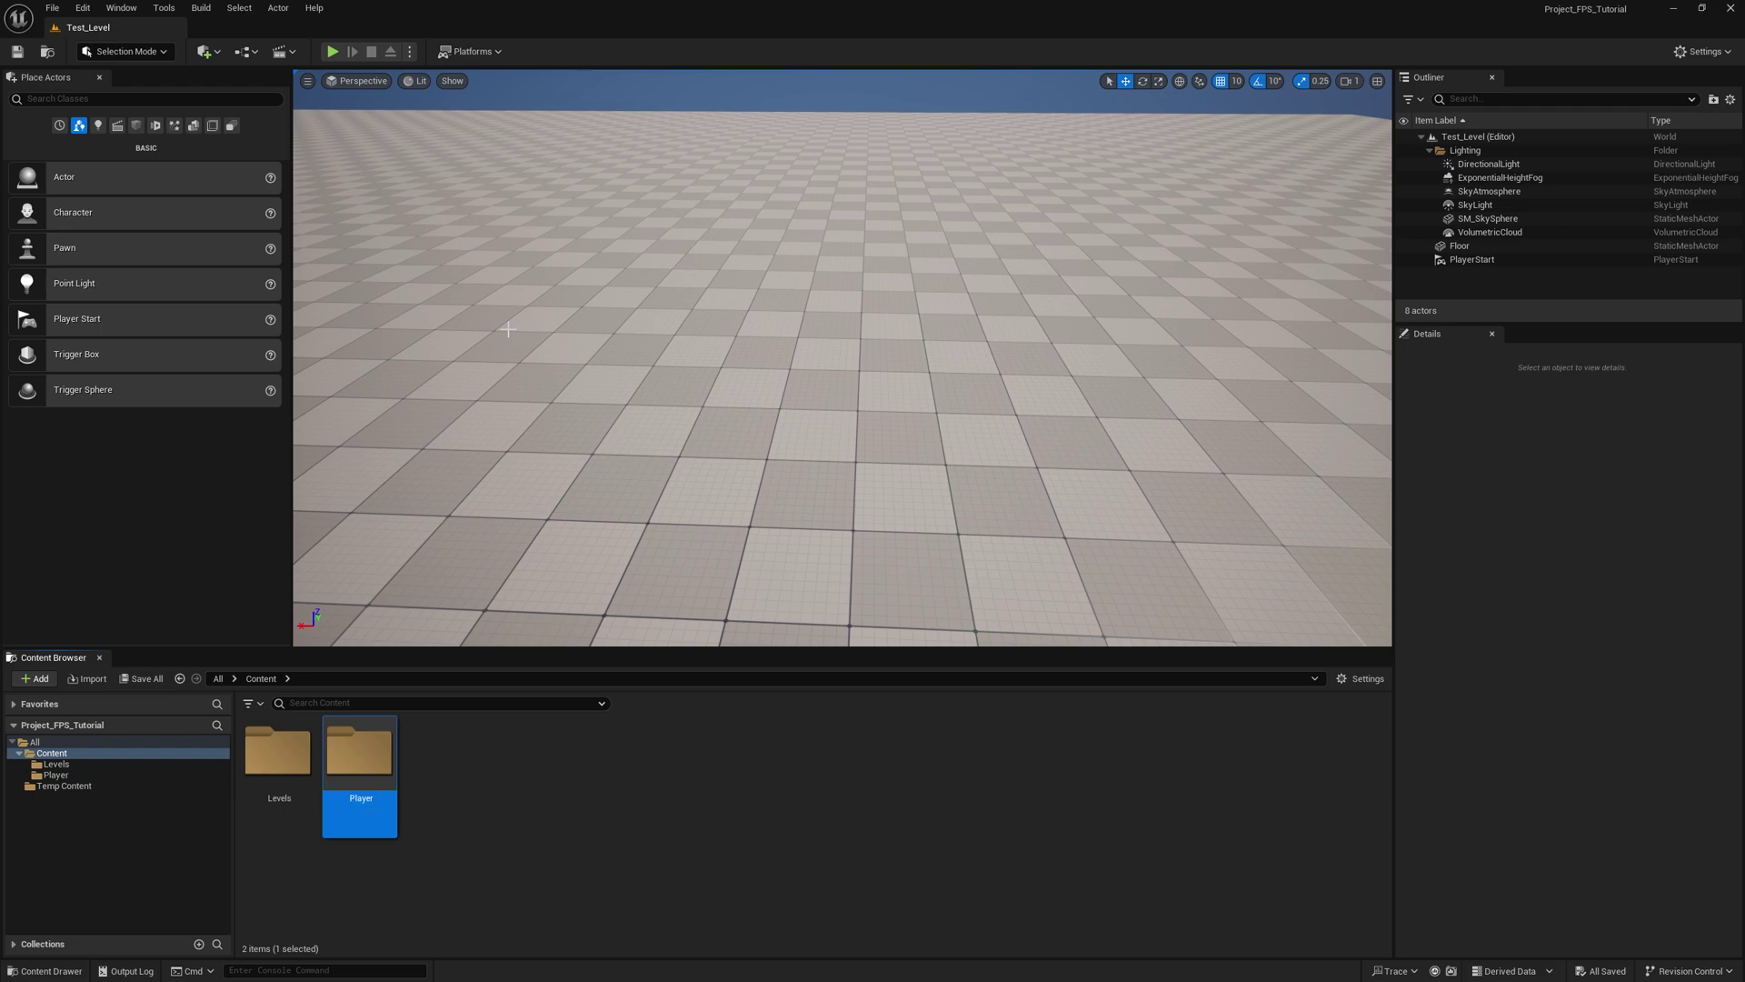
click(450, 781)
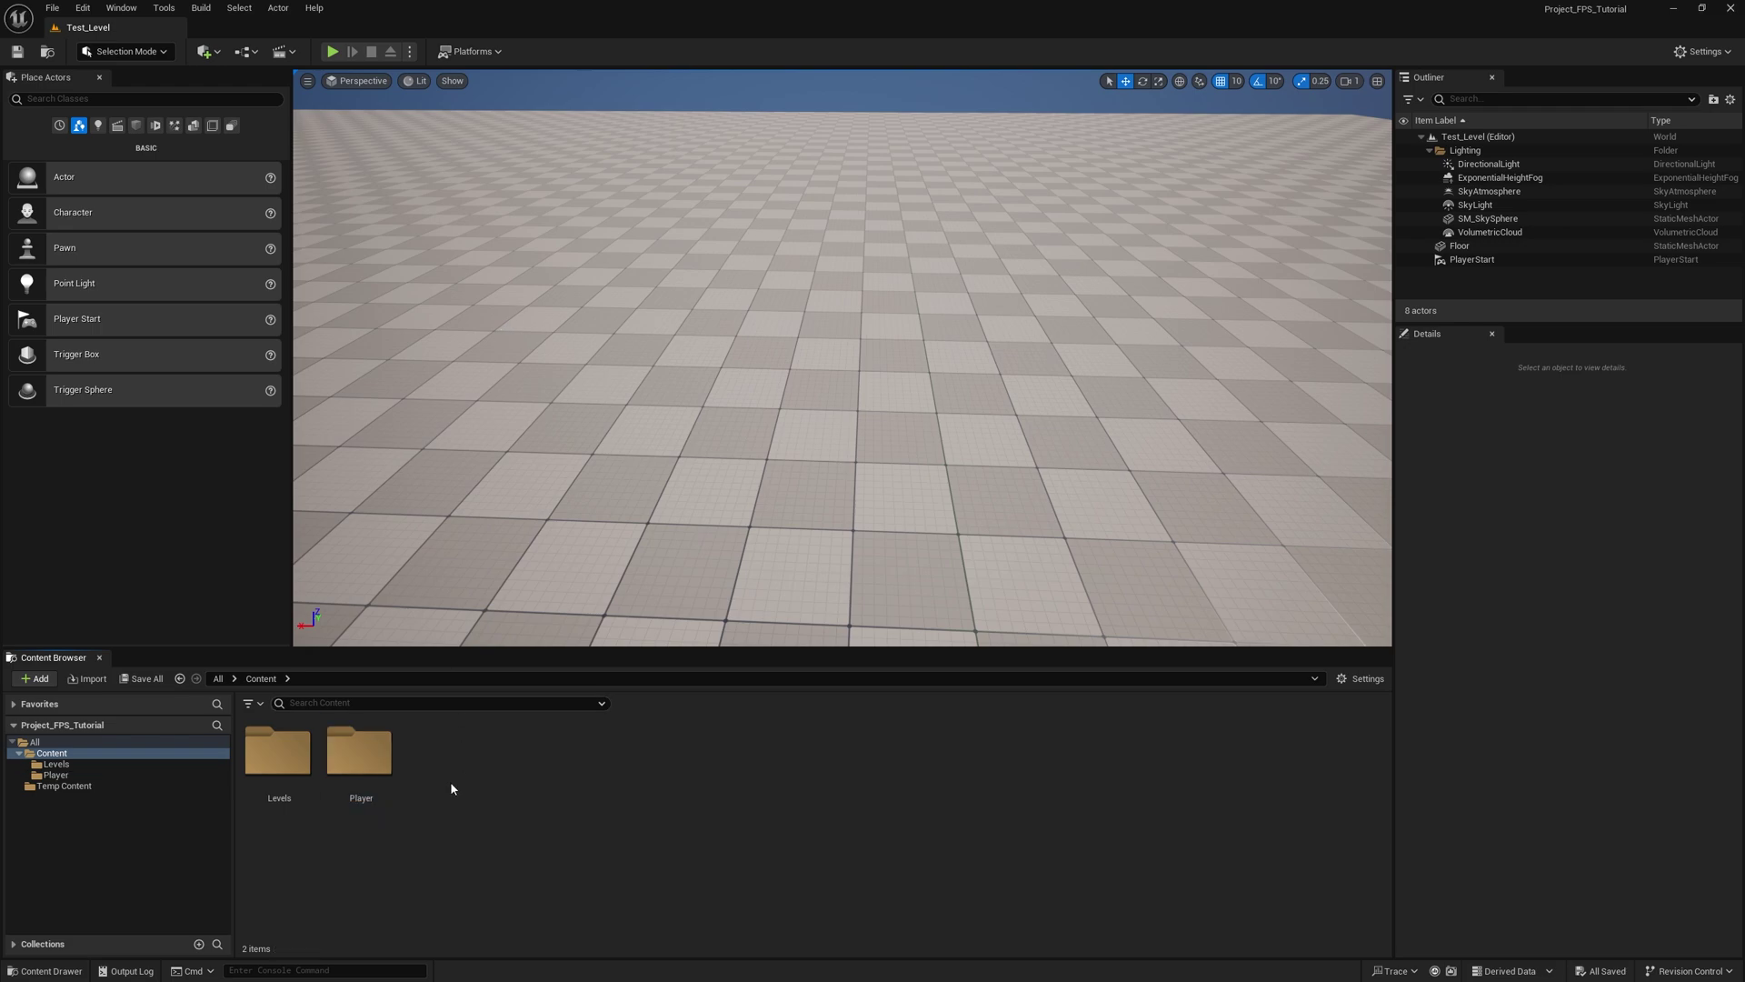
Step: Create a Blueprint Class with Character as its parent in the Player folder and name it Player_BP
double_click(363, 753)
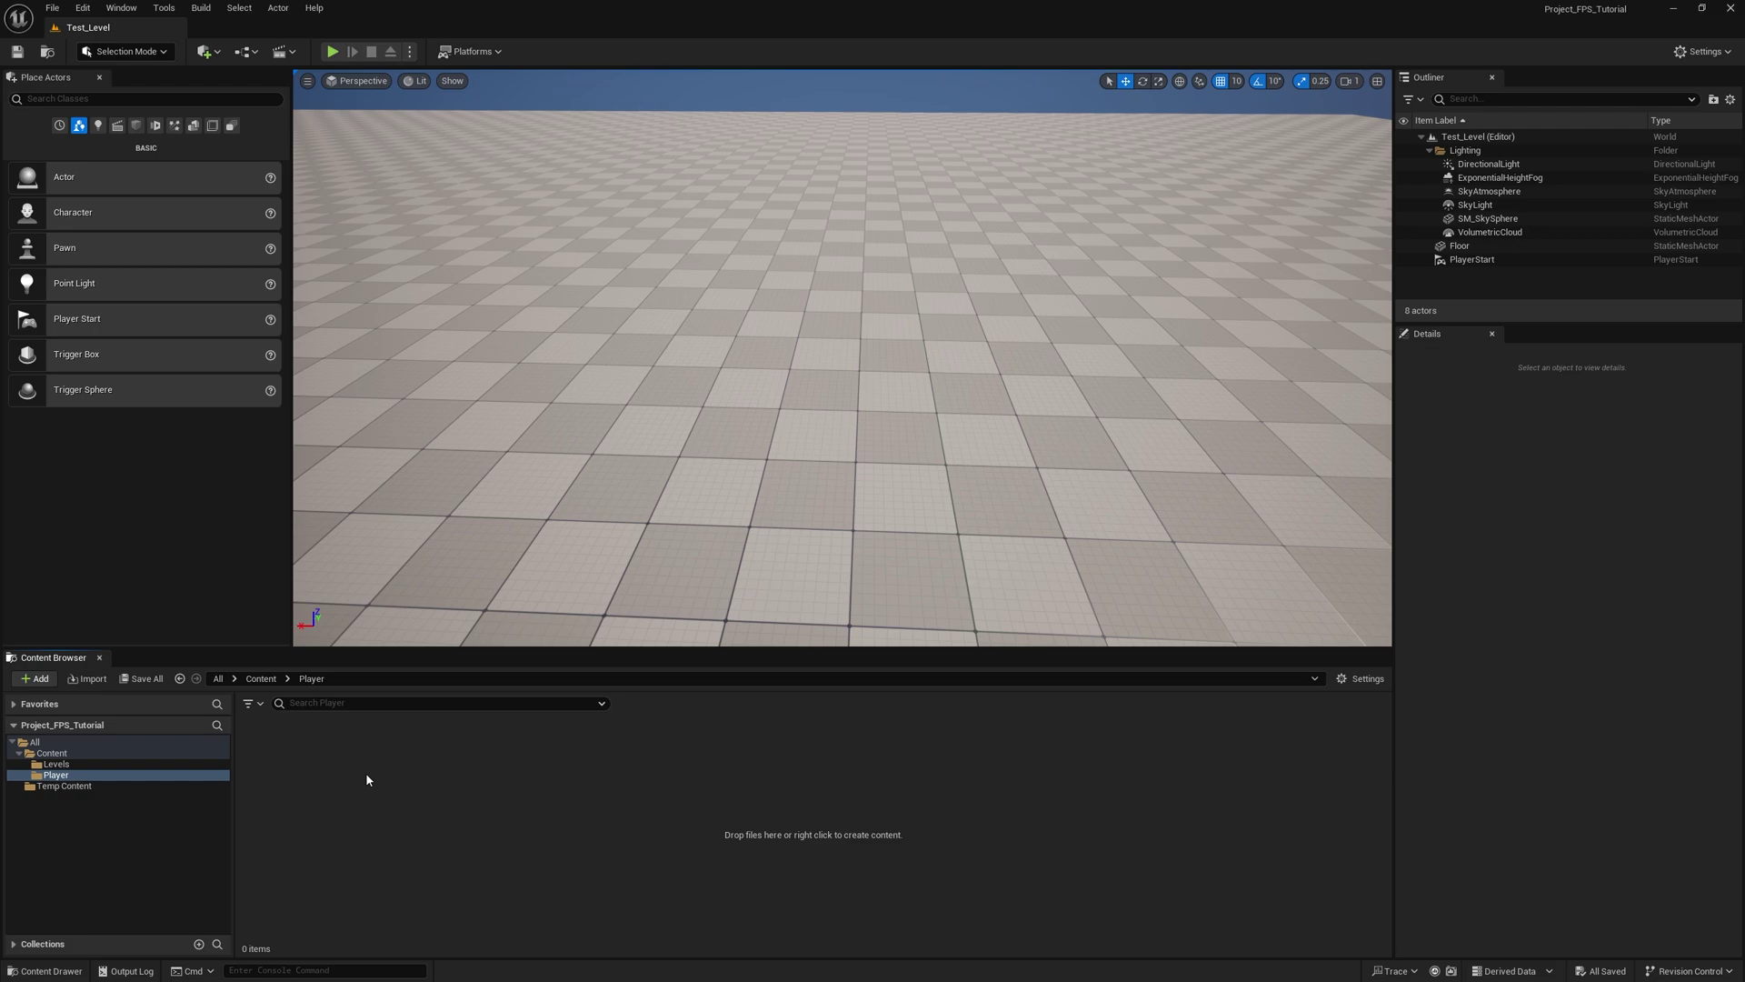
right_click(367, 779)
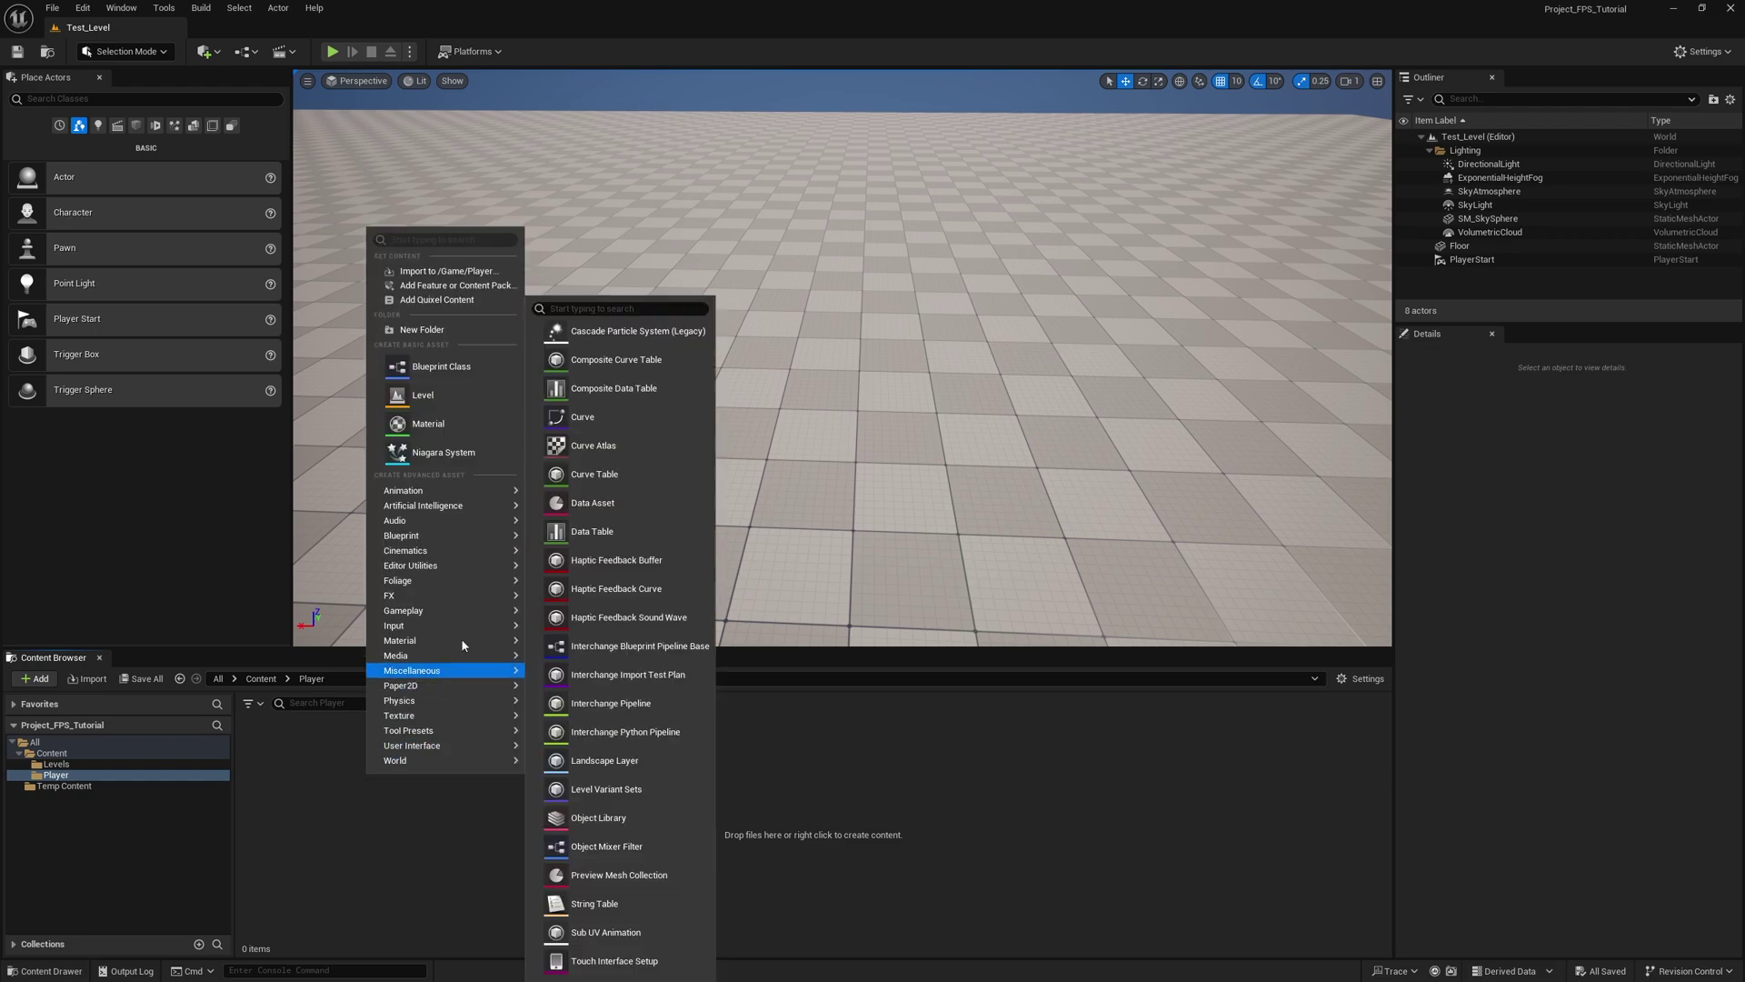
click(480, 367)
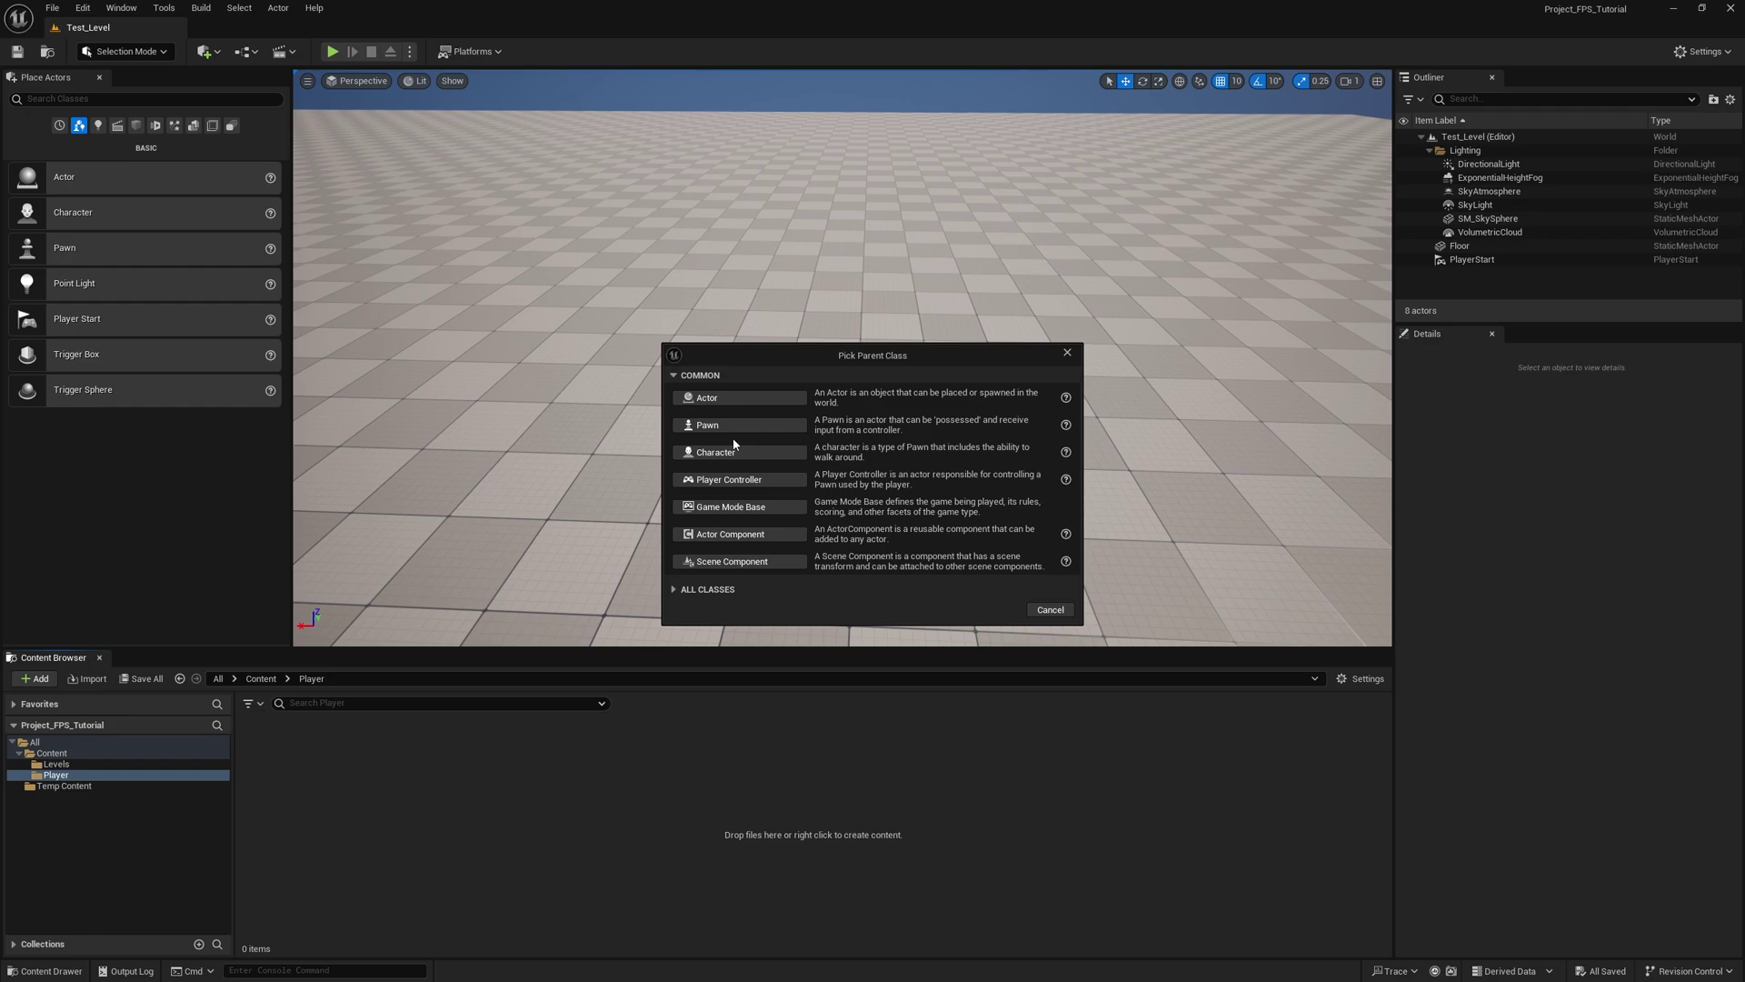
click(738, 452)
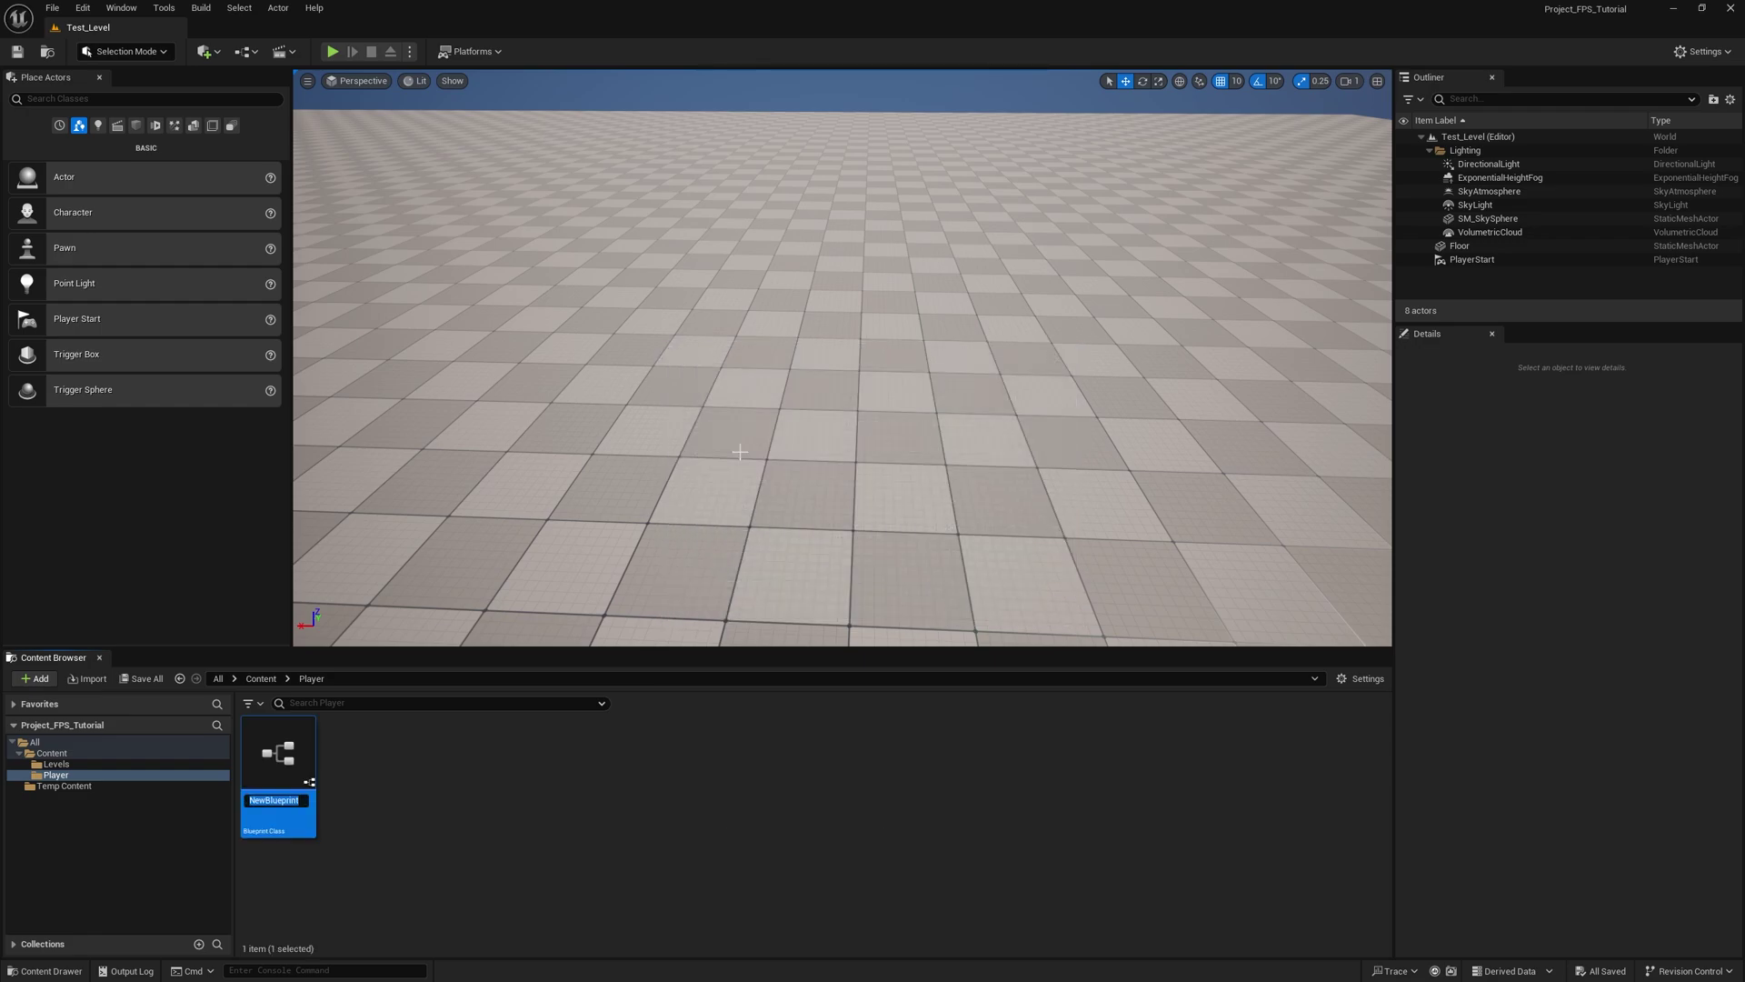
text(Player_BP)
key(Return)
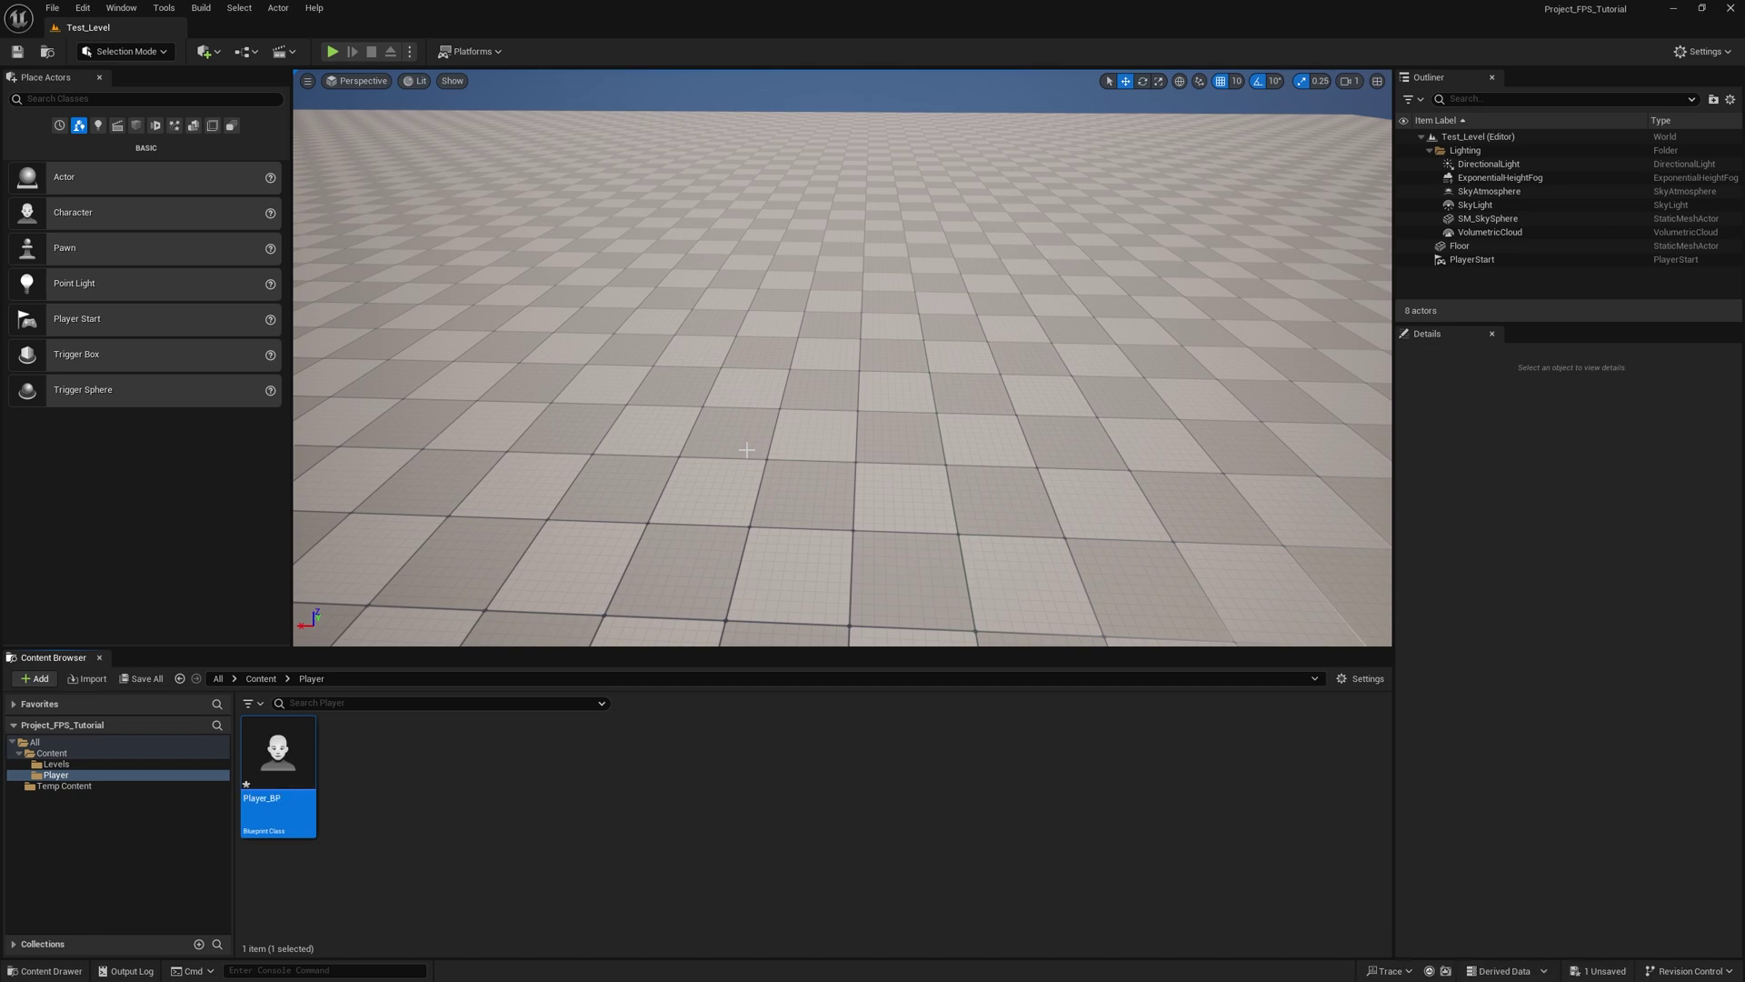
click(468, 810)
click(293, 764)
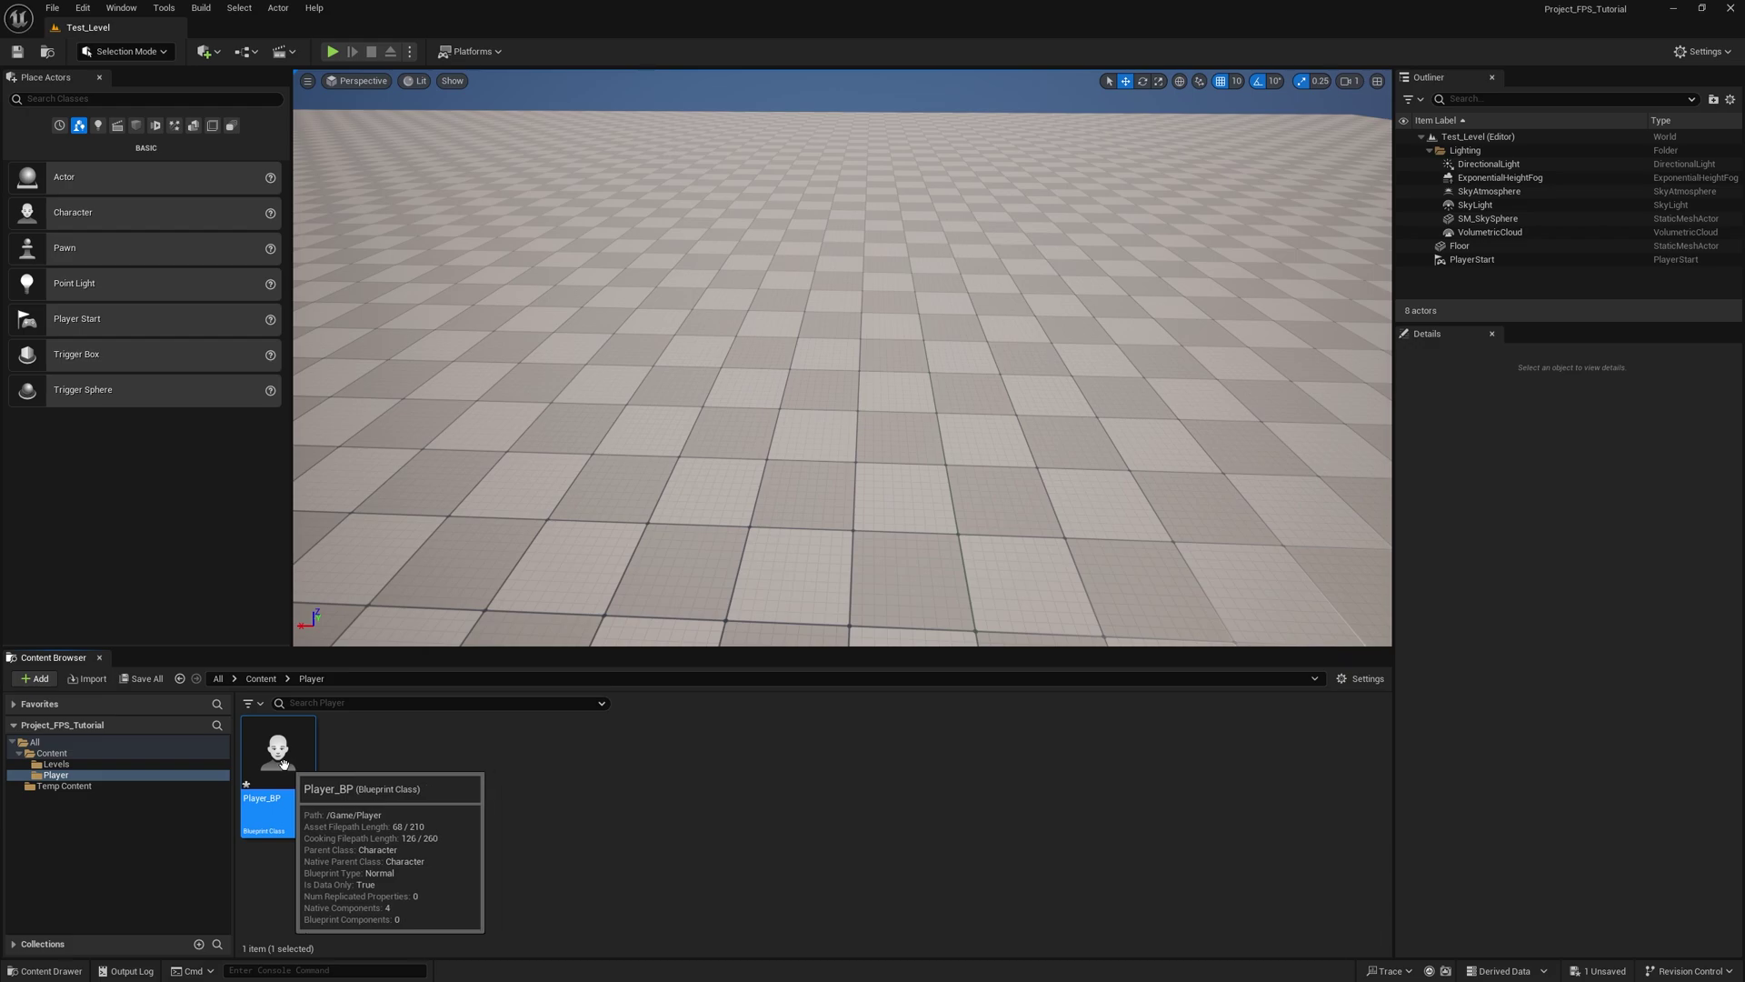
Step: Create a Blueprint Class based on Game Mode Base in the Content folder and name it FPS_GameMode
click(164, 754)
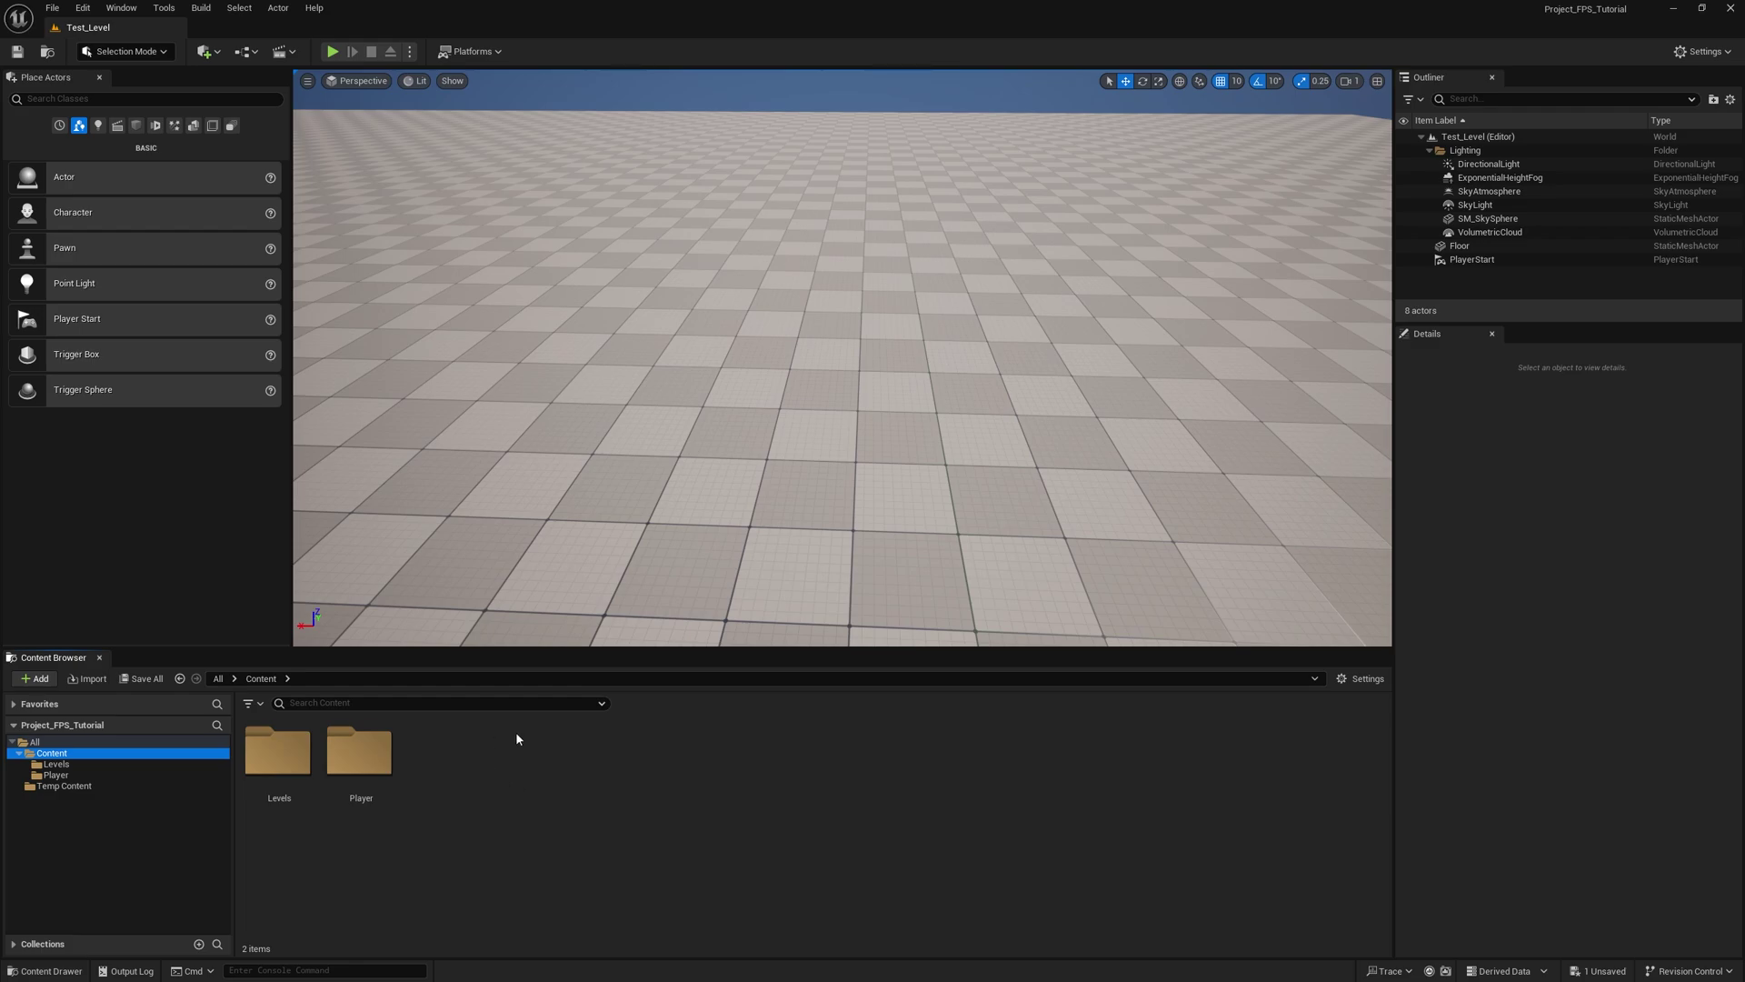
right_click(489, 781)
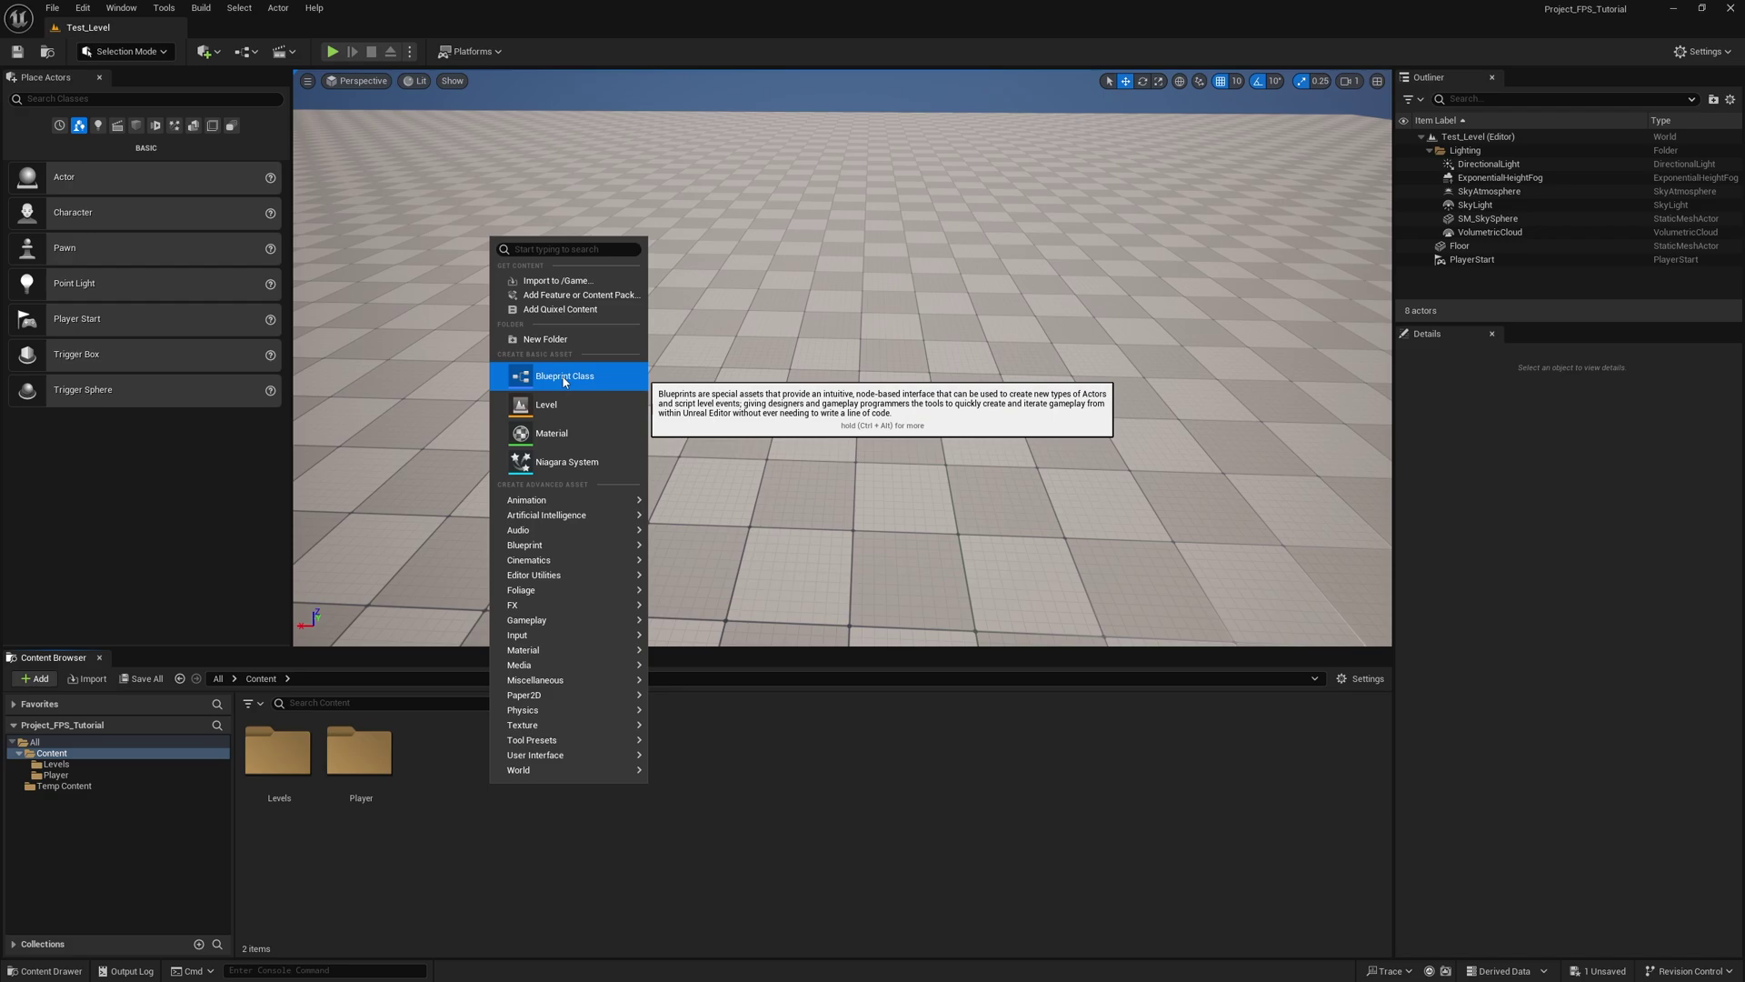
click(608, 380)
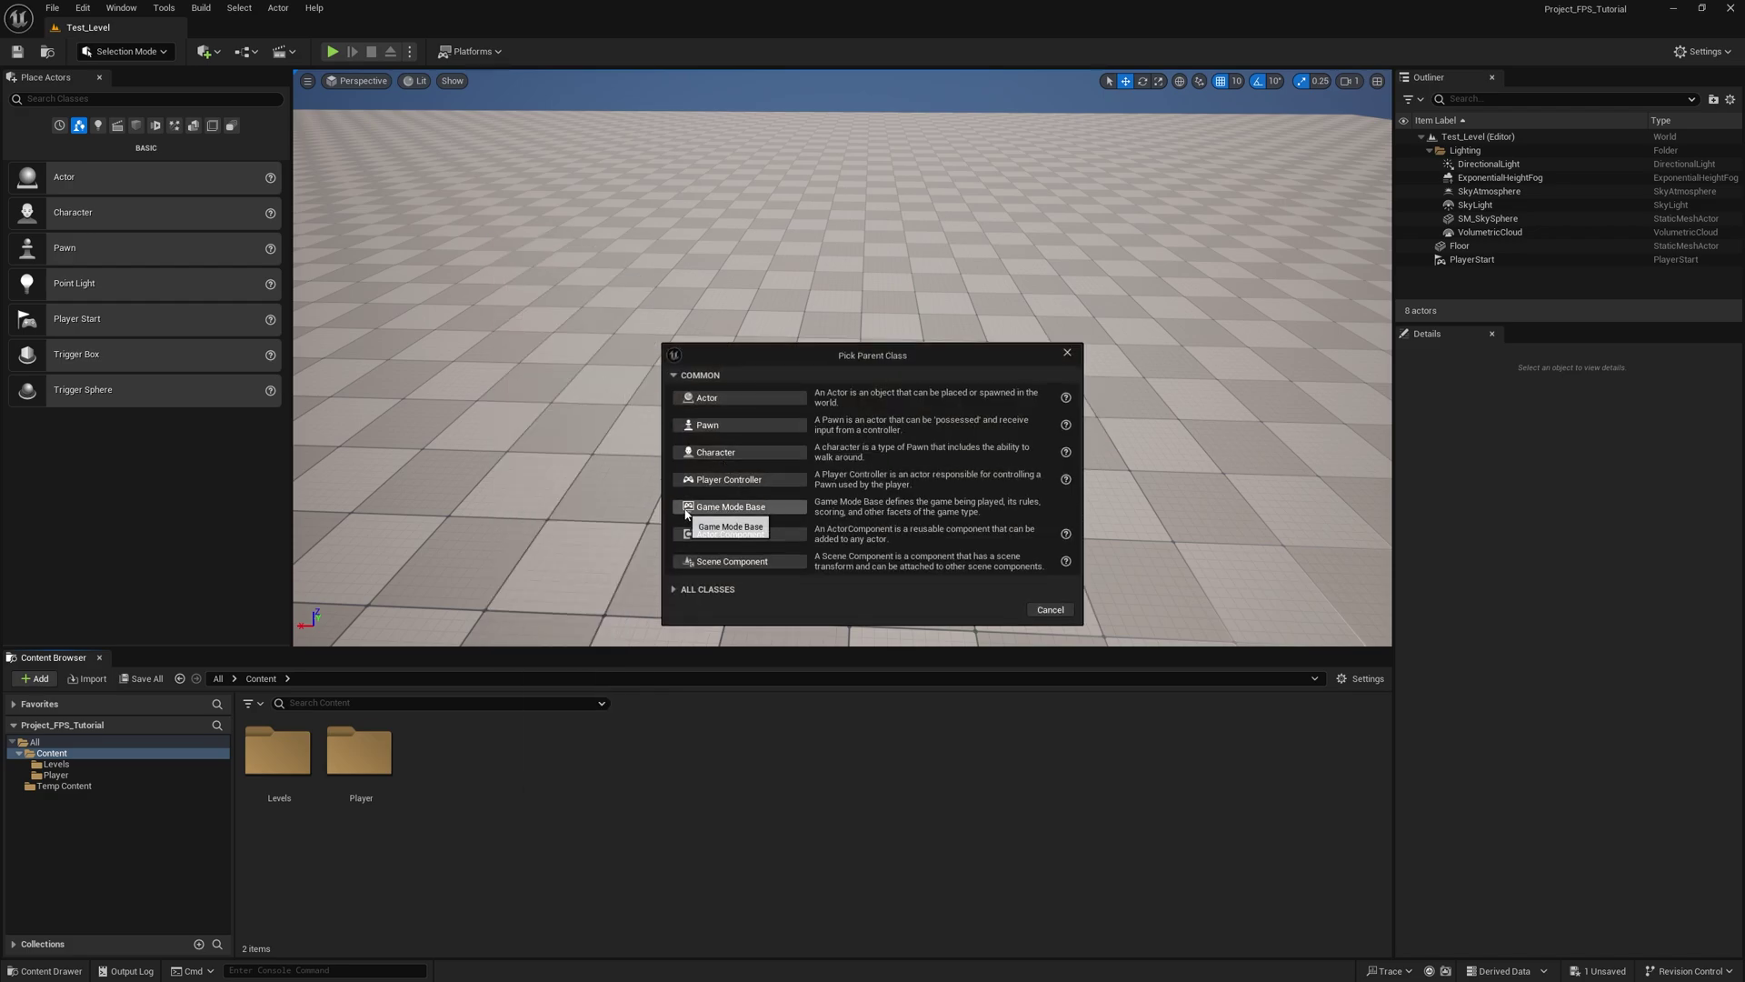
click(740, 507)
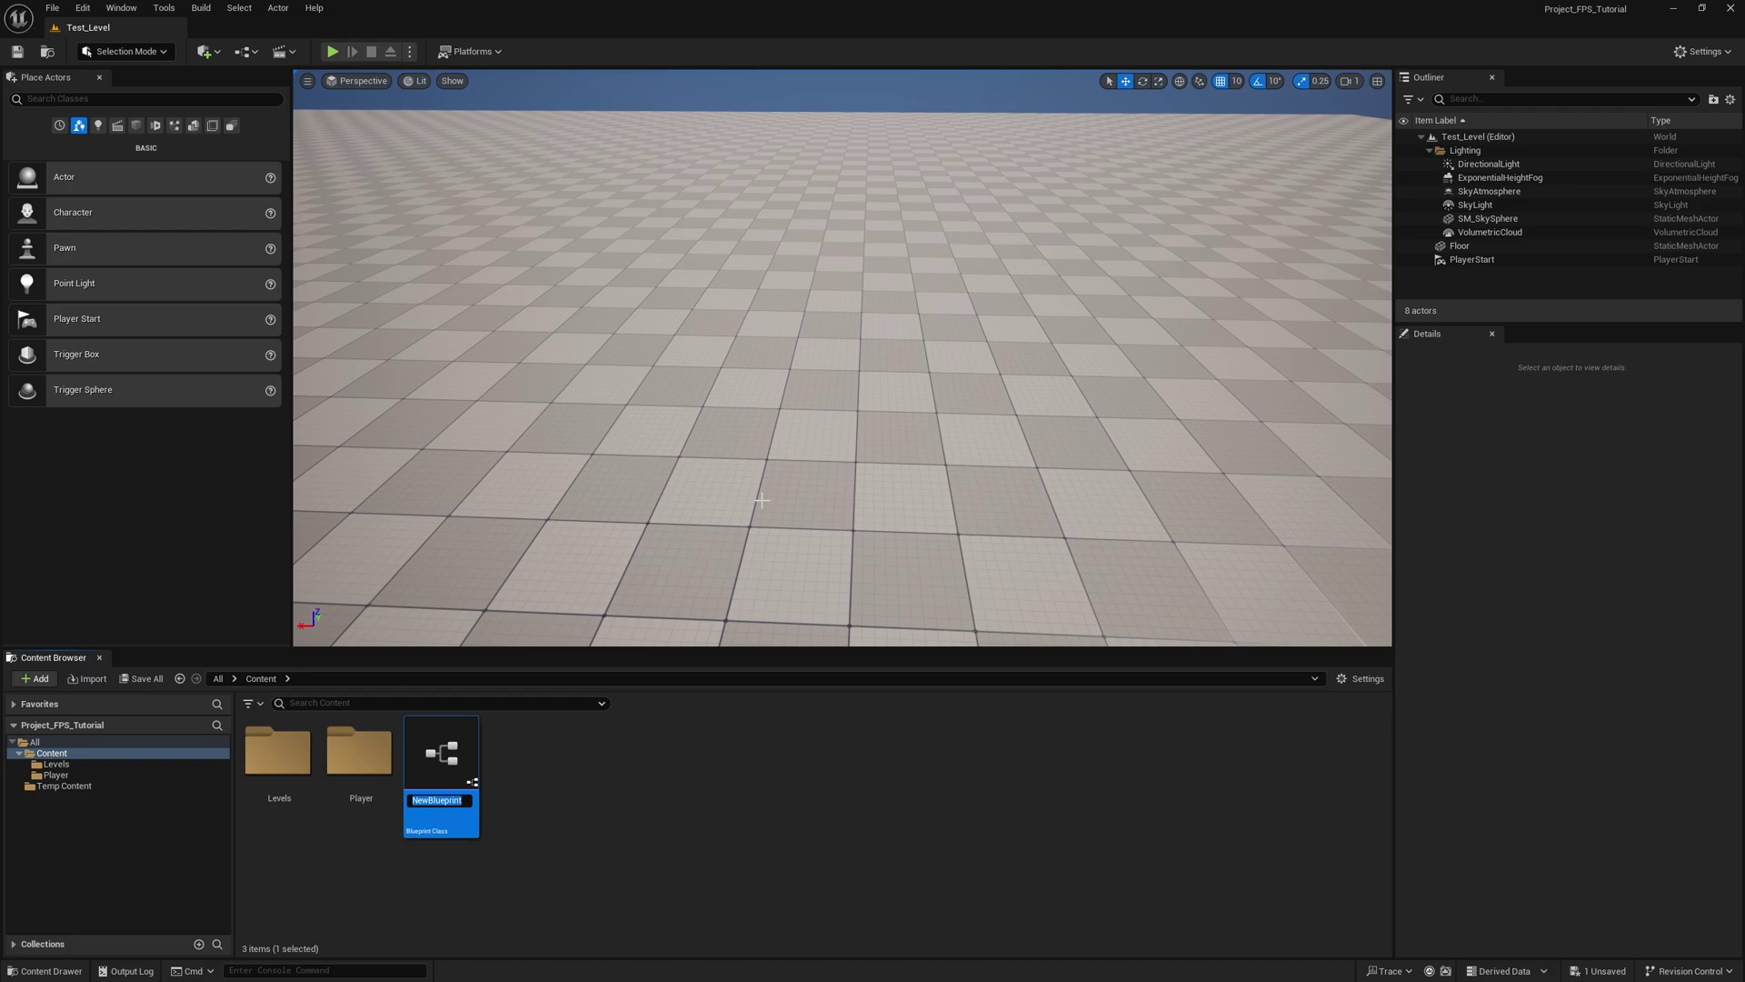
text(FPS_GameMode)
key(Return)
click(513, 771)
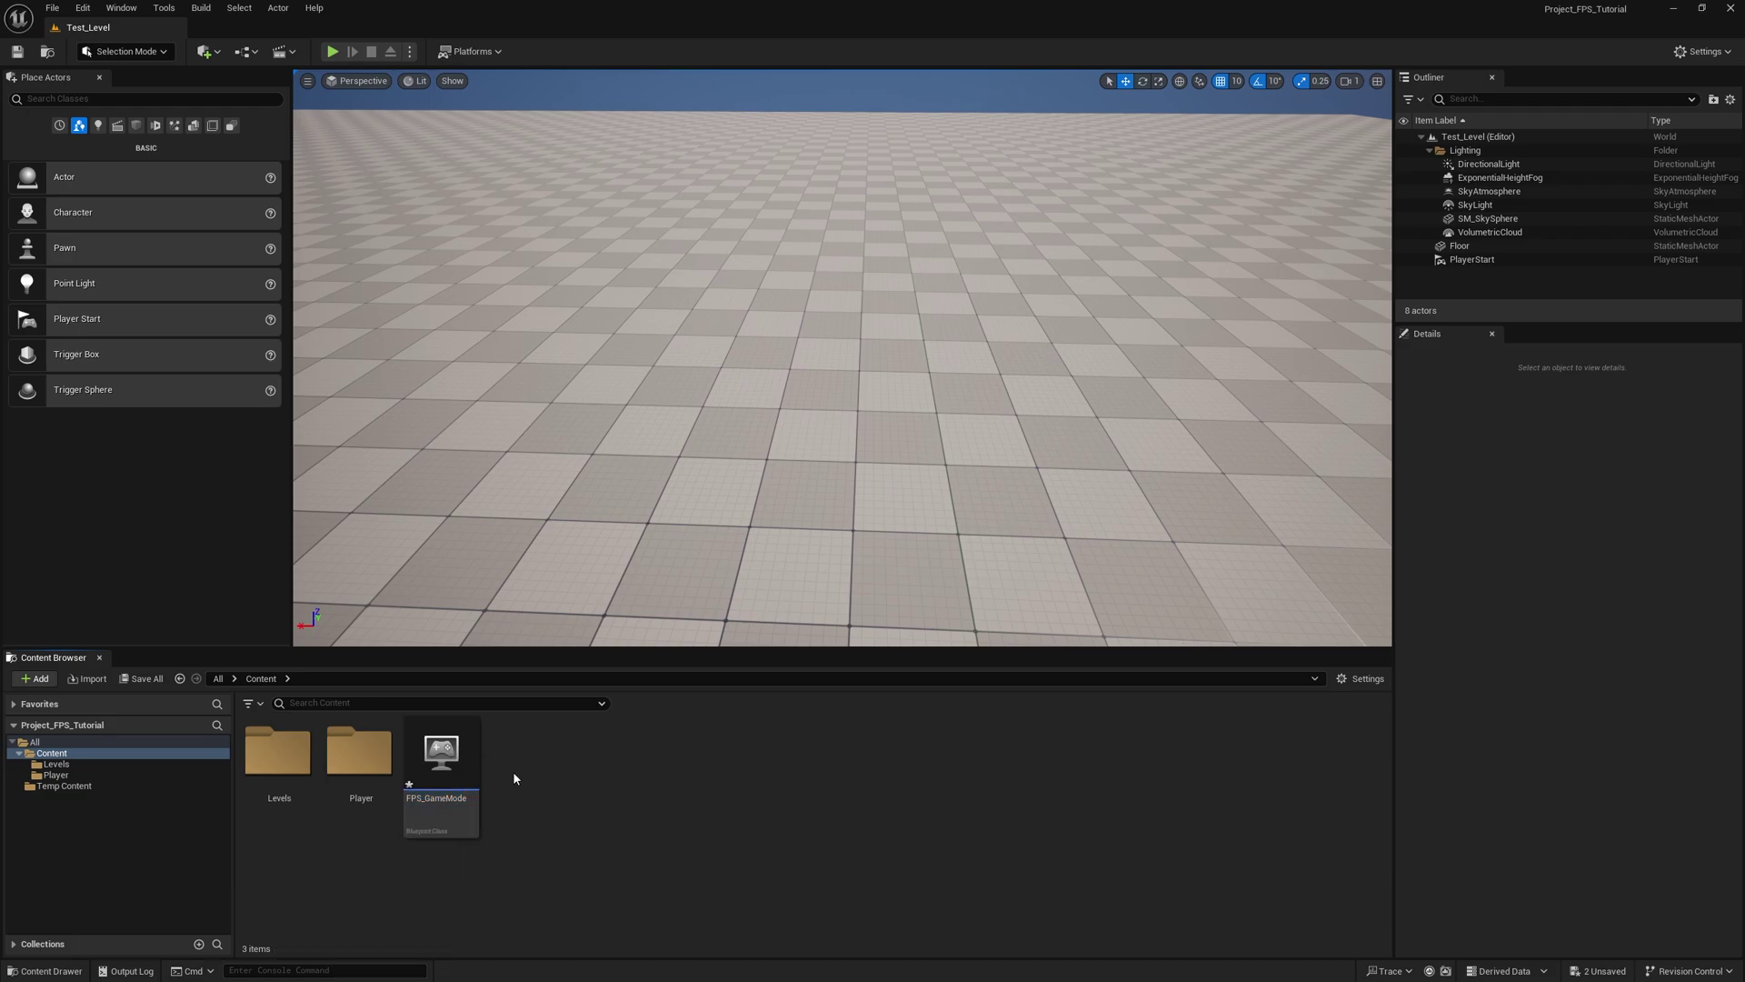
Step: Set the project's Default GameMode to FPS_GameMode in the Maps & Modes project settings
click(1696, 52)
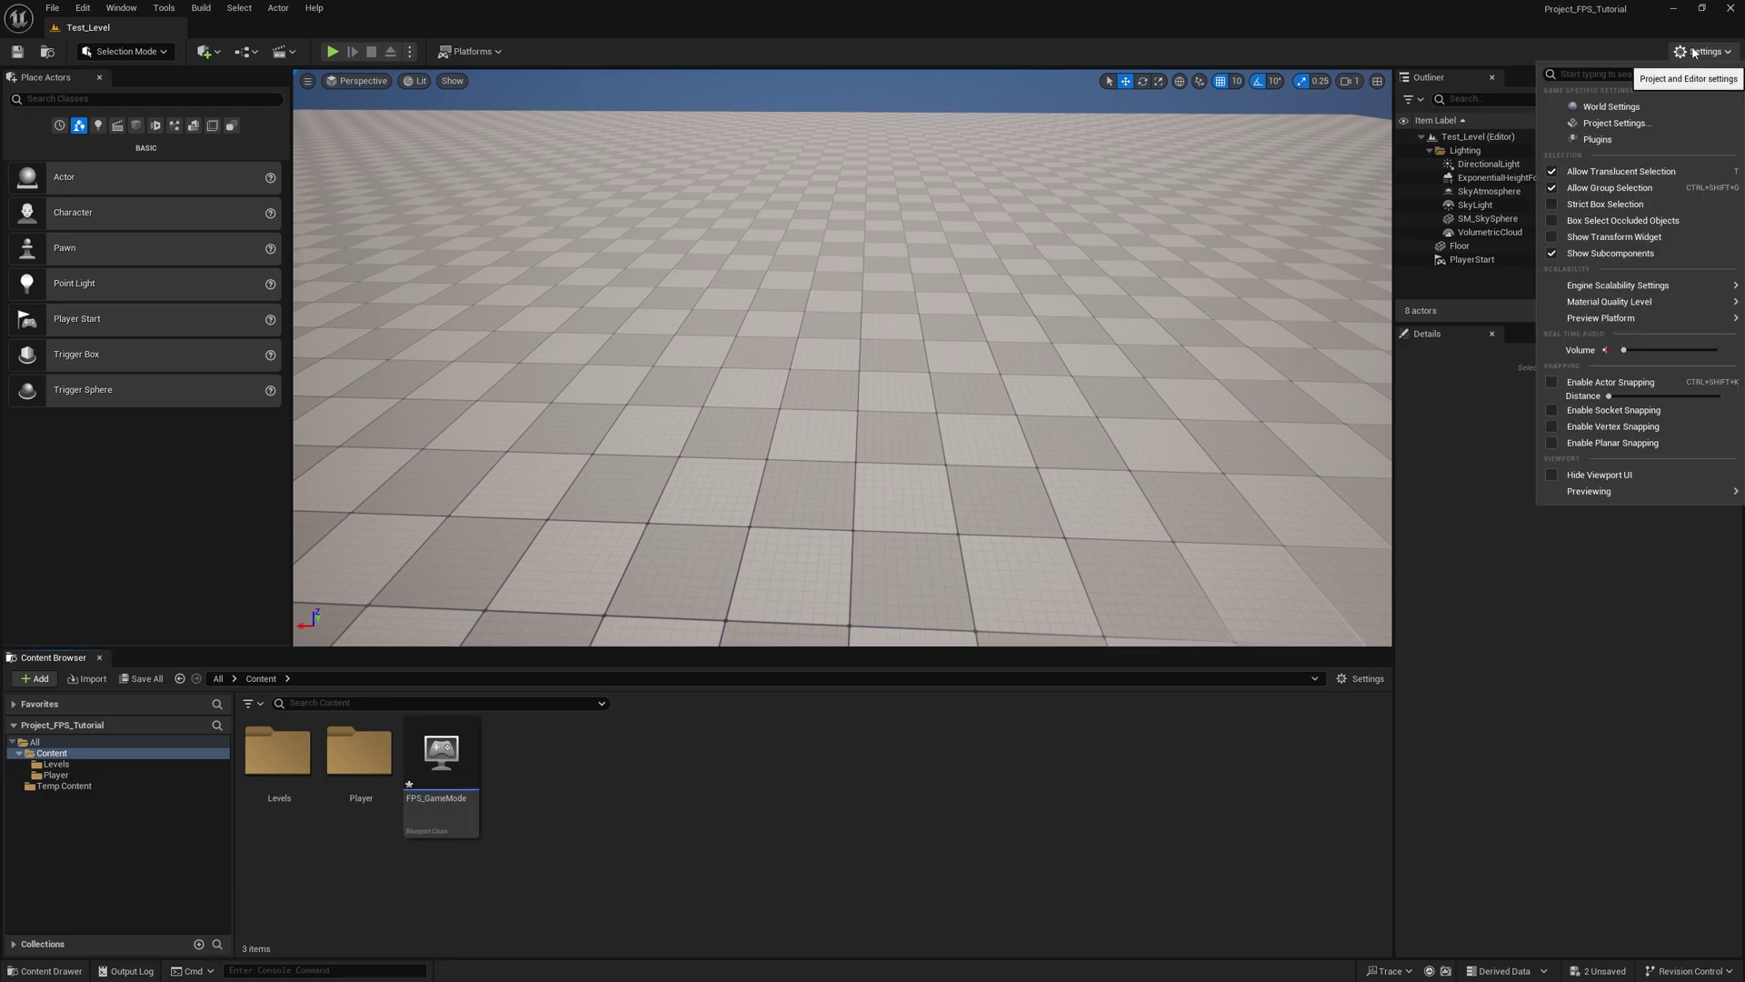
click(1660, 125)
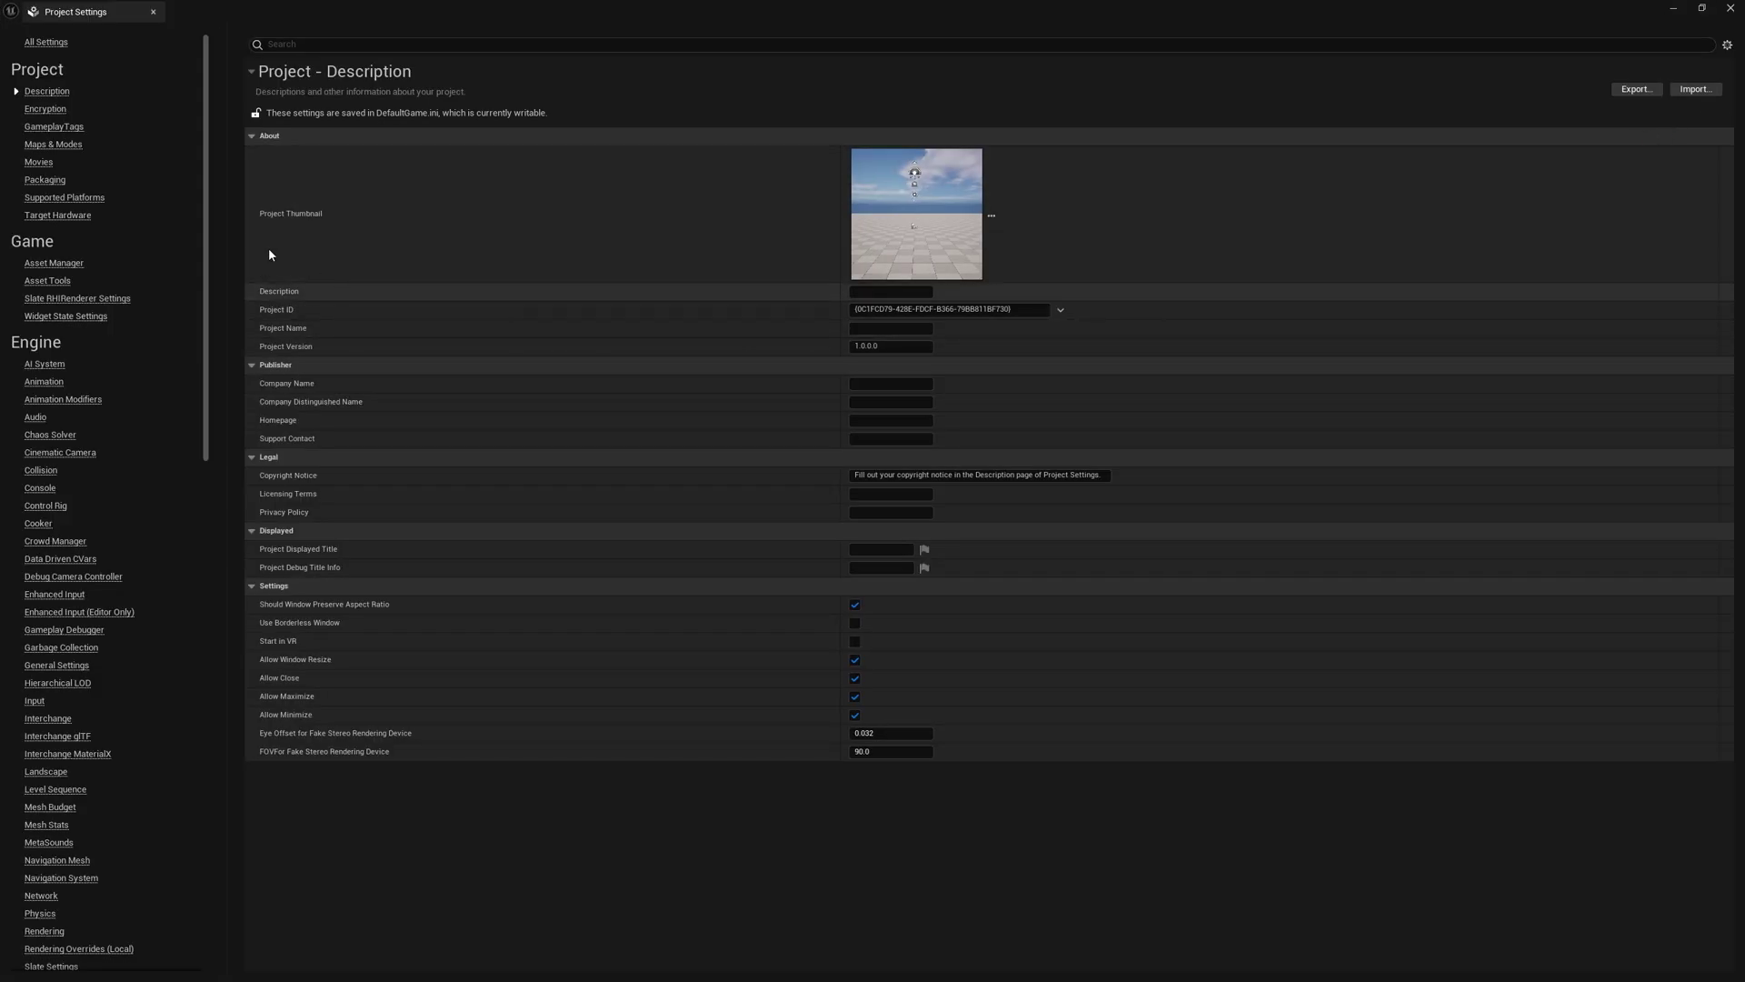
click(71, 146)
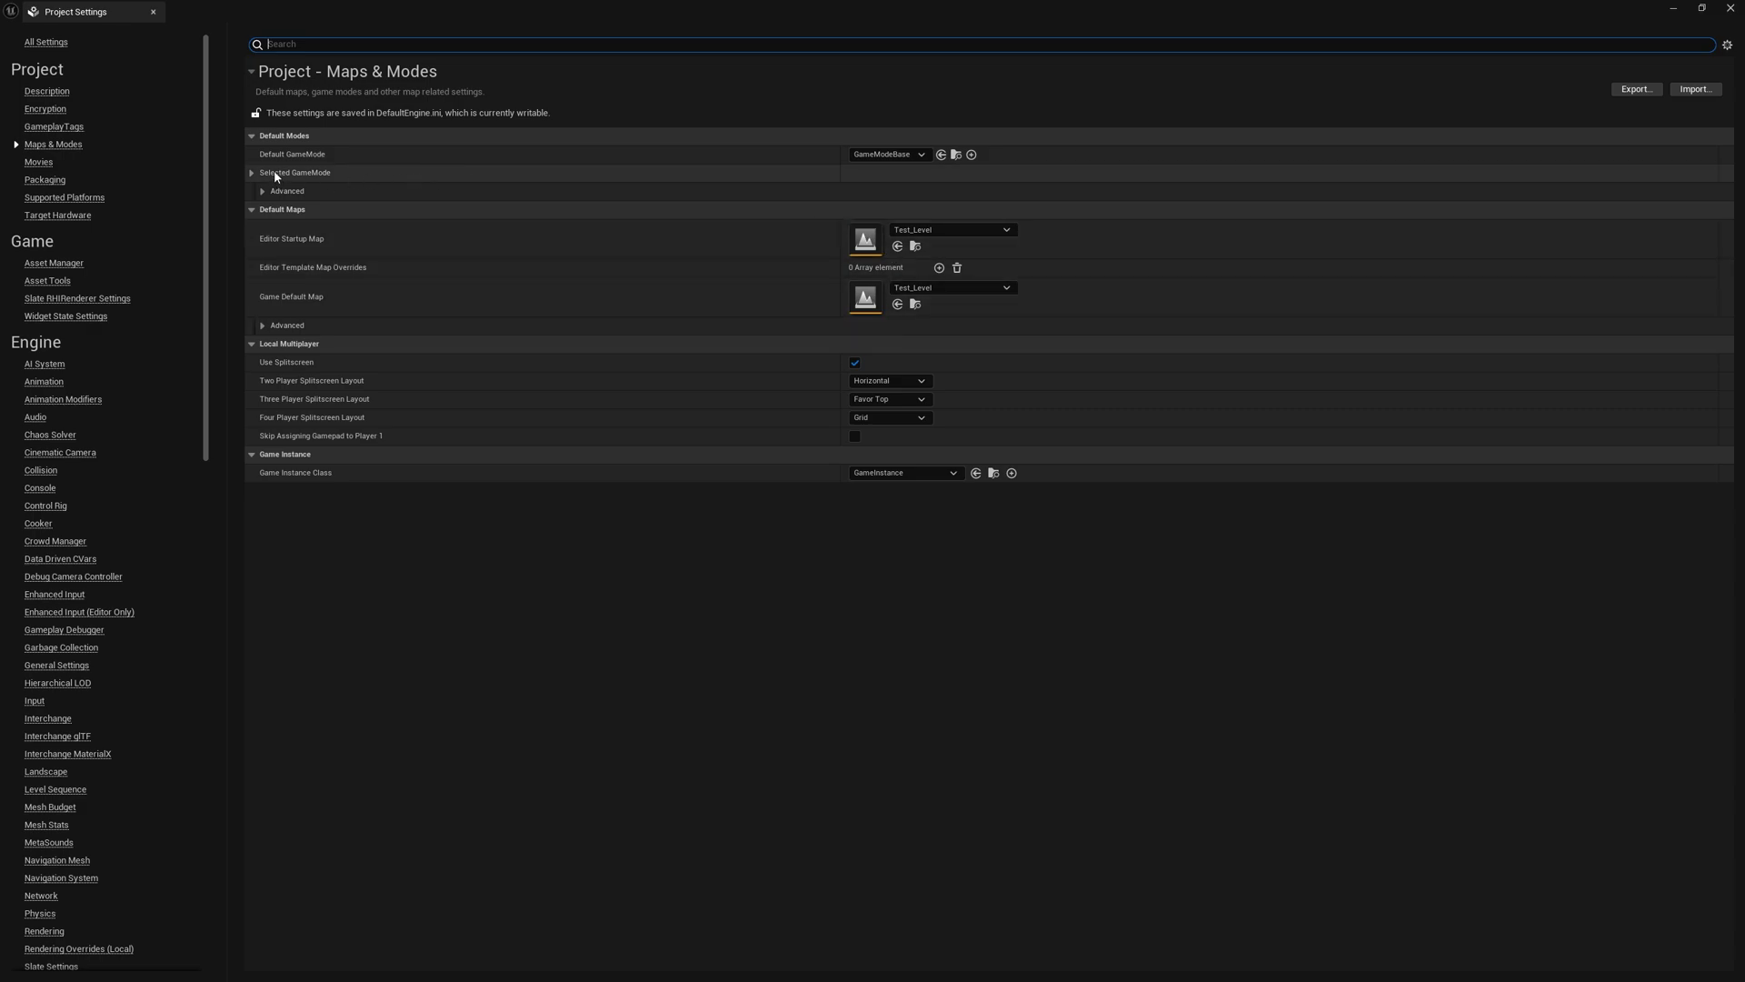
click(889, 154)
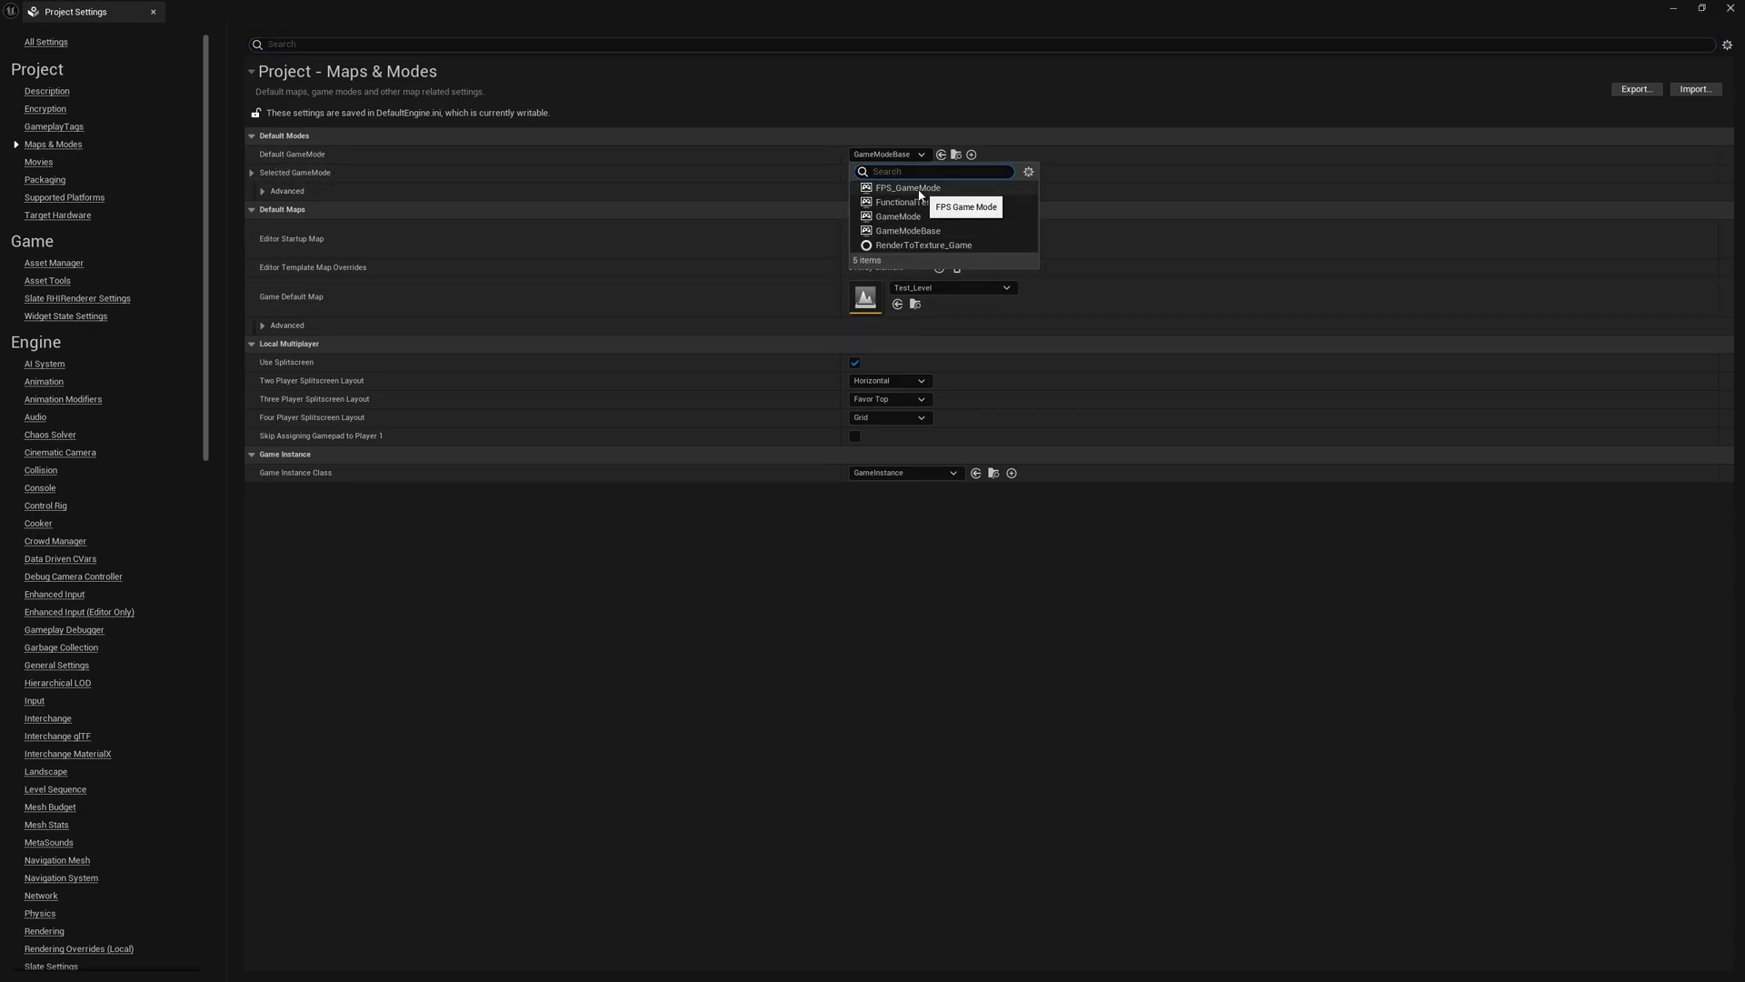
click(950, 188)
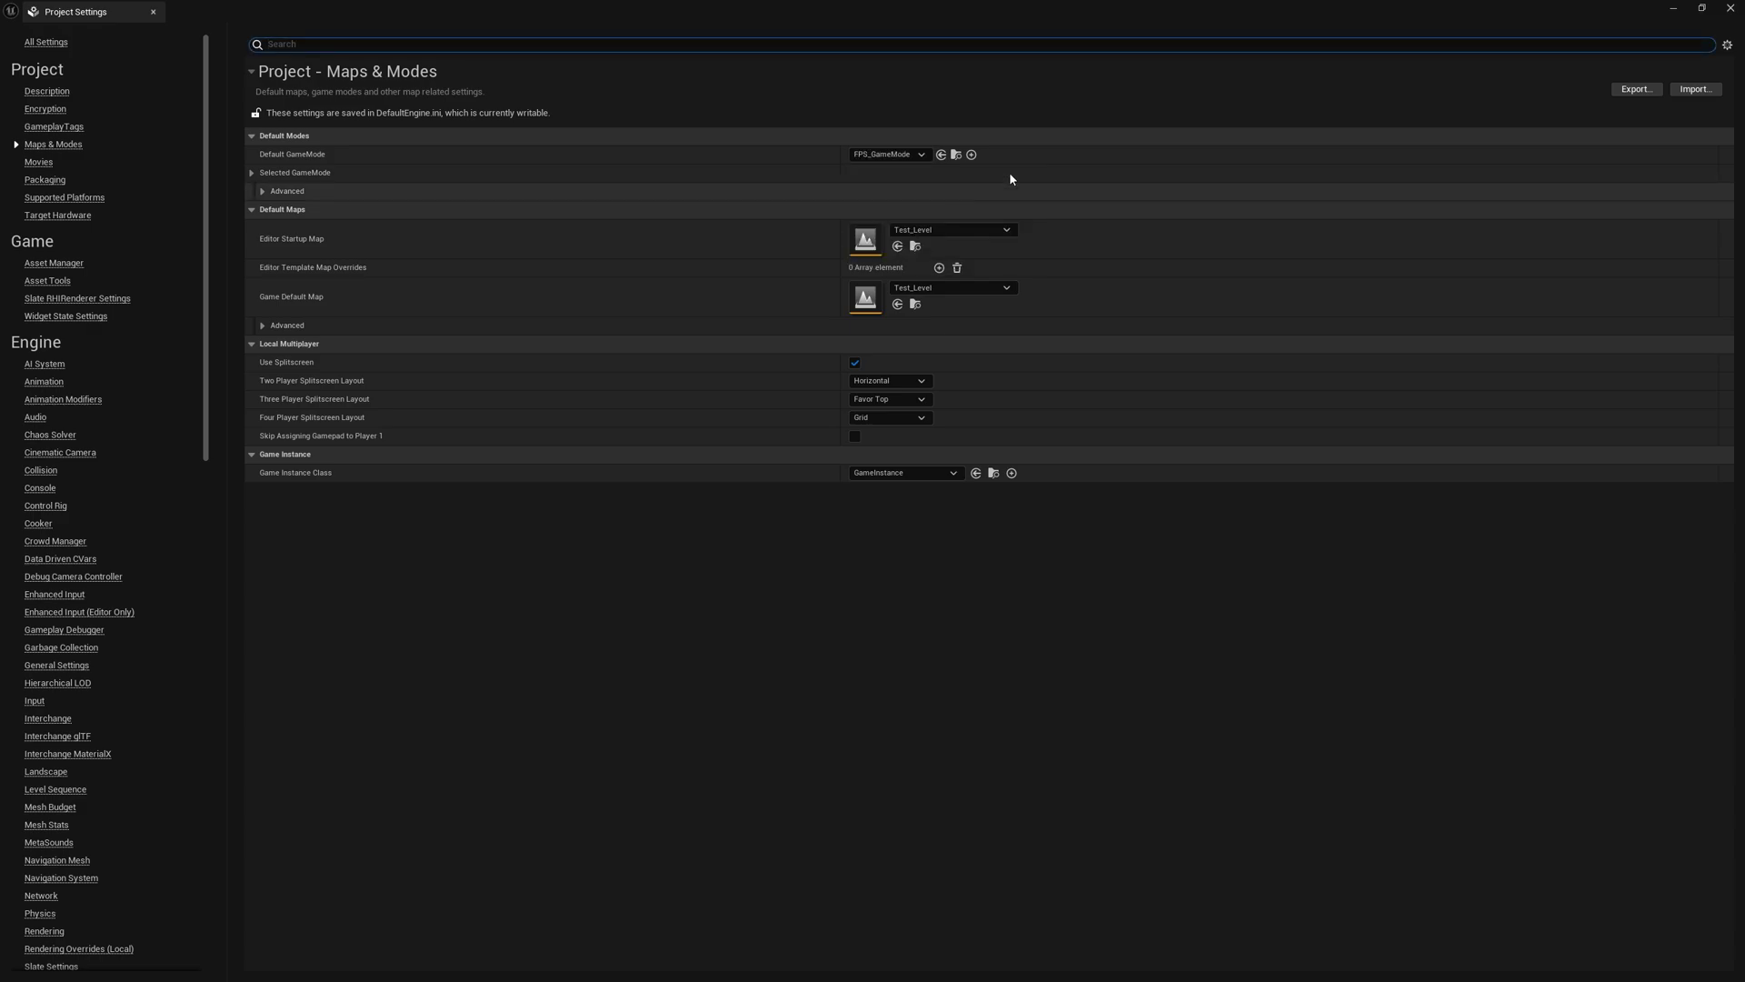
click(1729, 9)
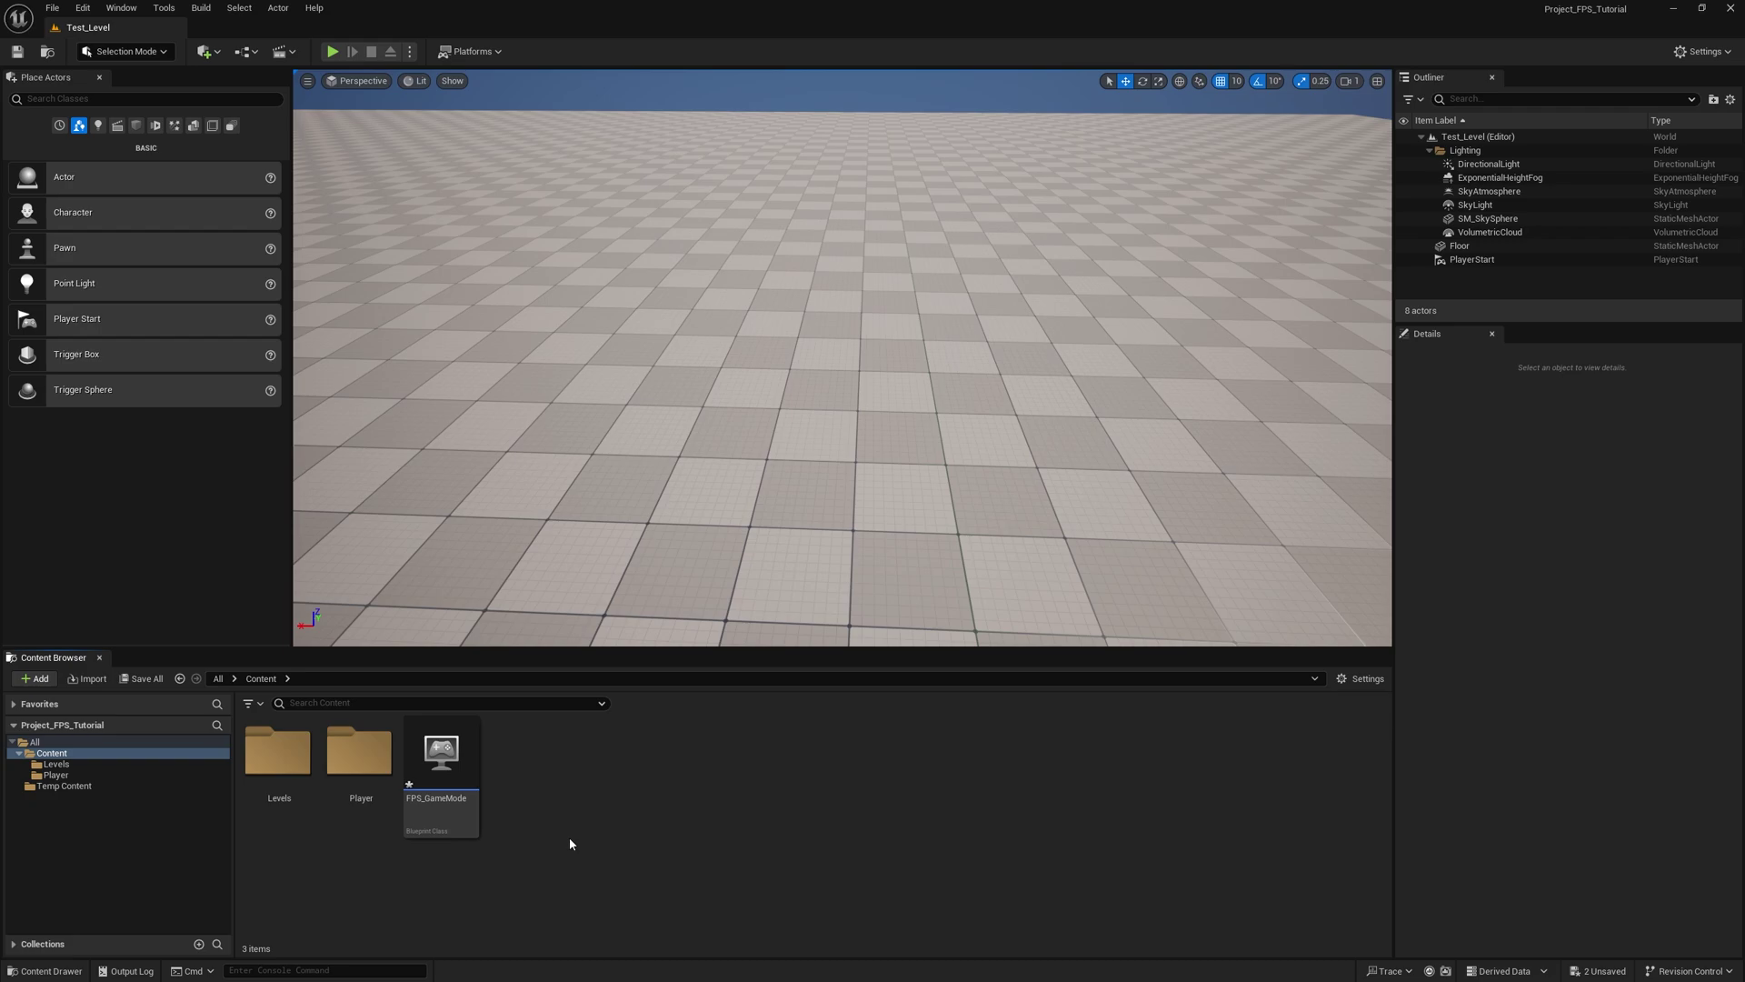
Step: Set the Default Pawn Class of FPS_GameMode to Player_BP, then compile, save and close the blueprint
double_click(457, 770)
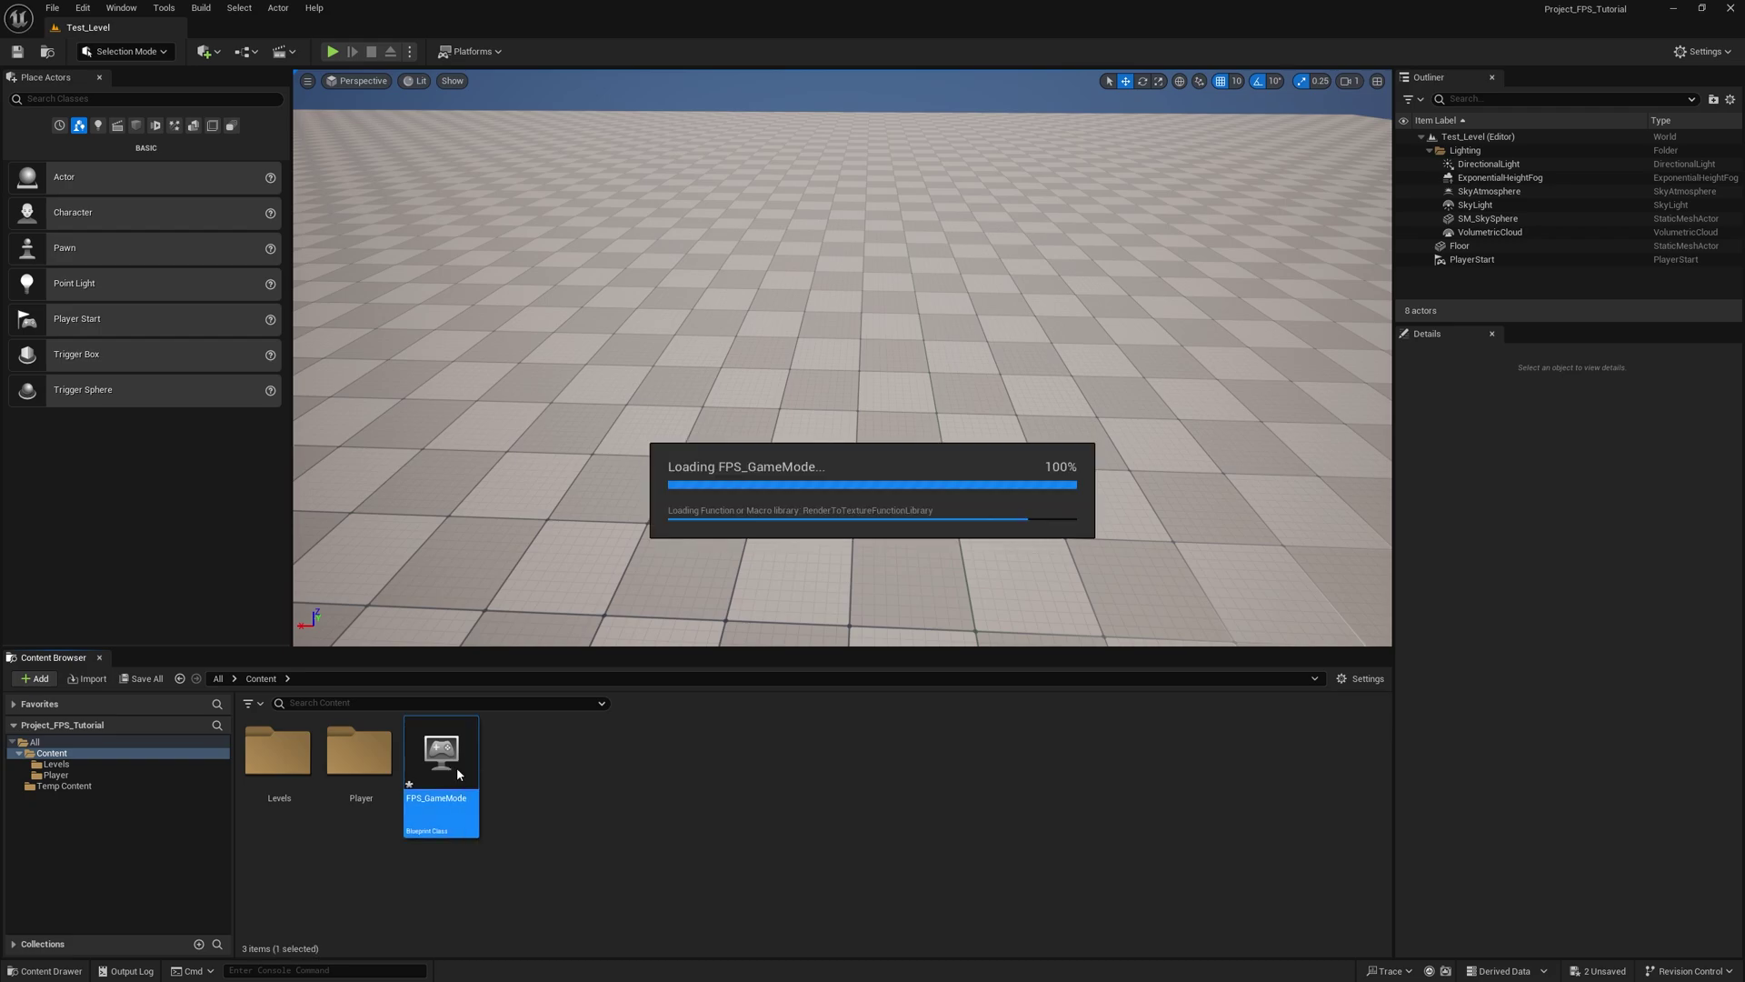
double_click(1611, 162)
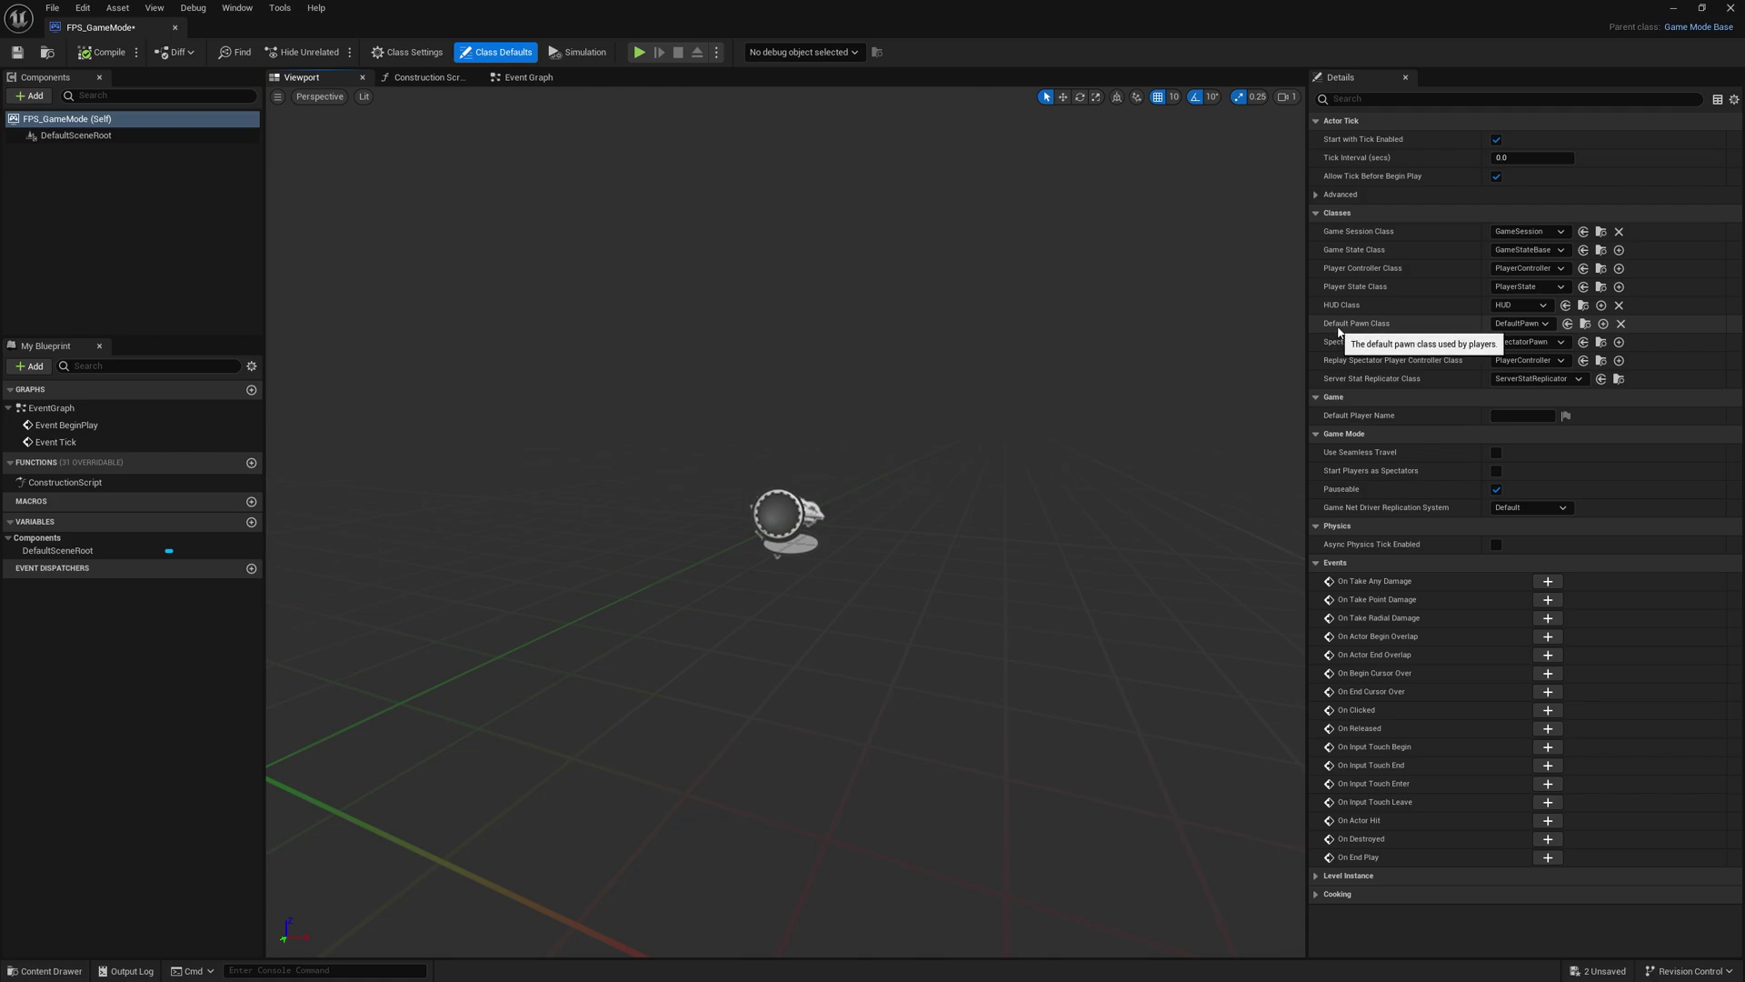
click(1533, 327)
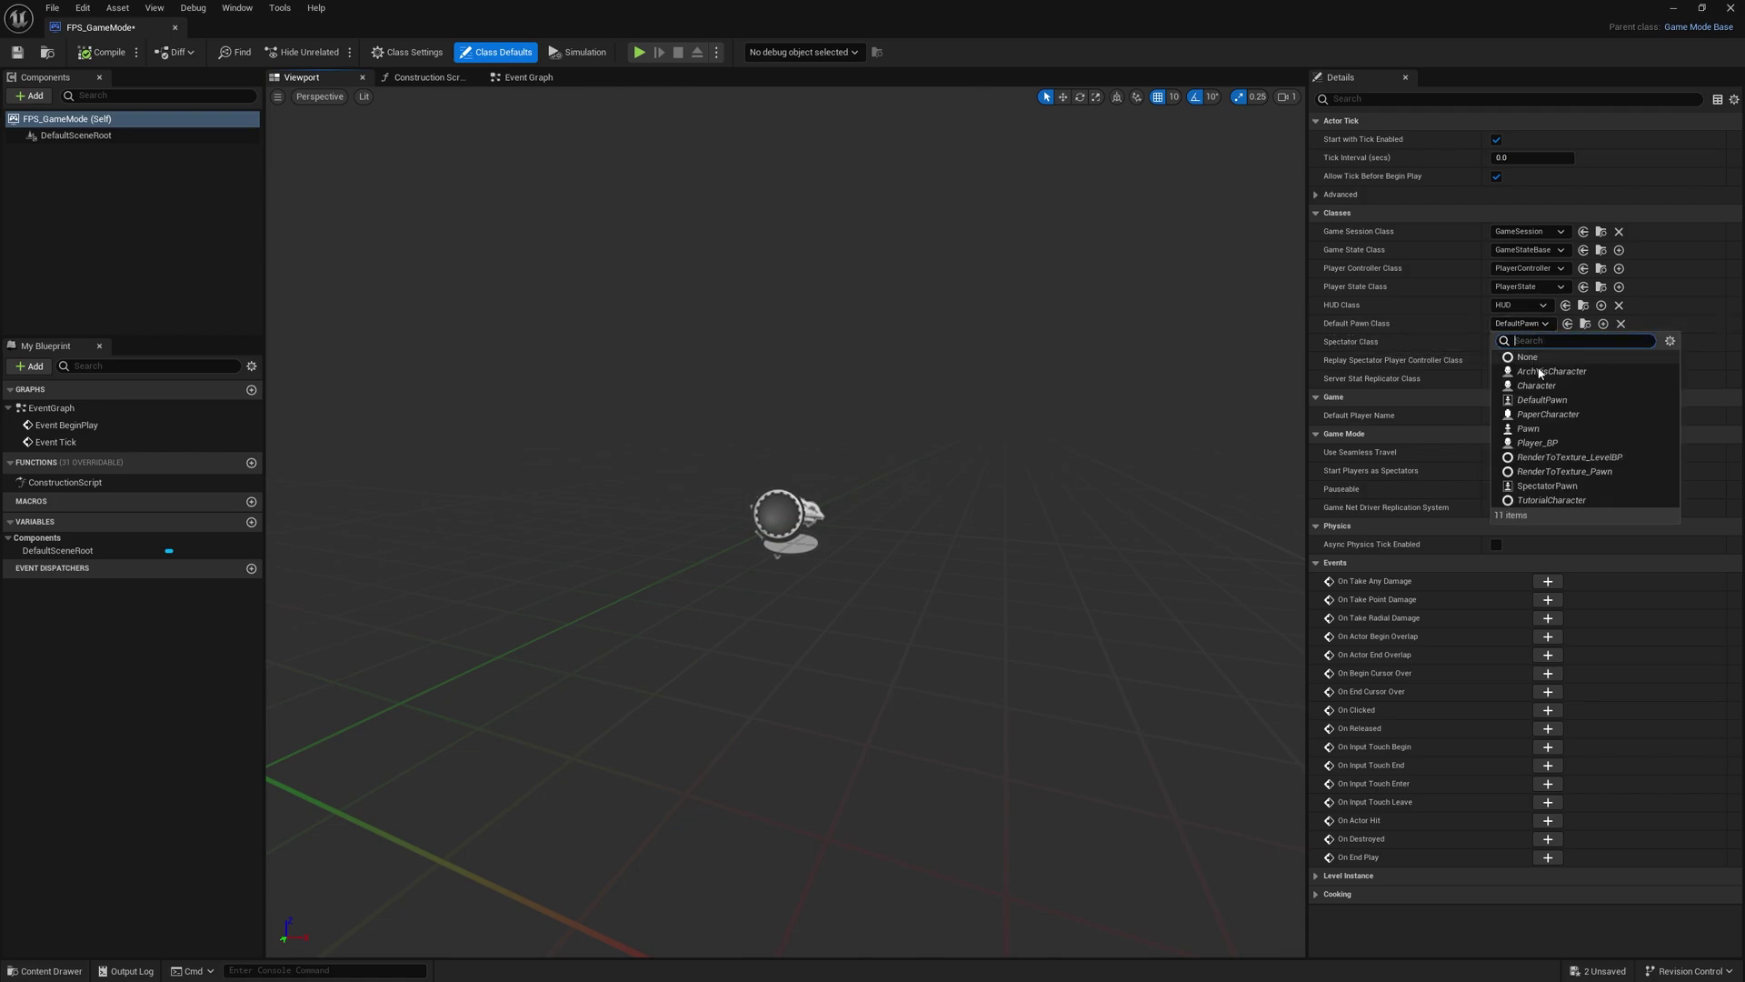
click(1545, 443)
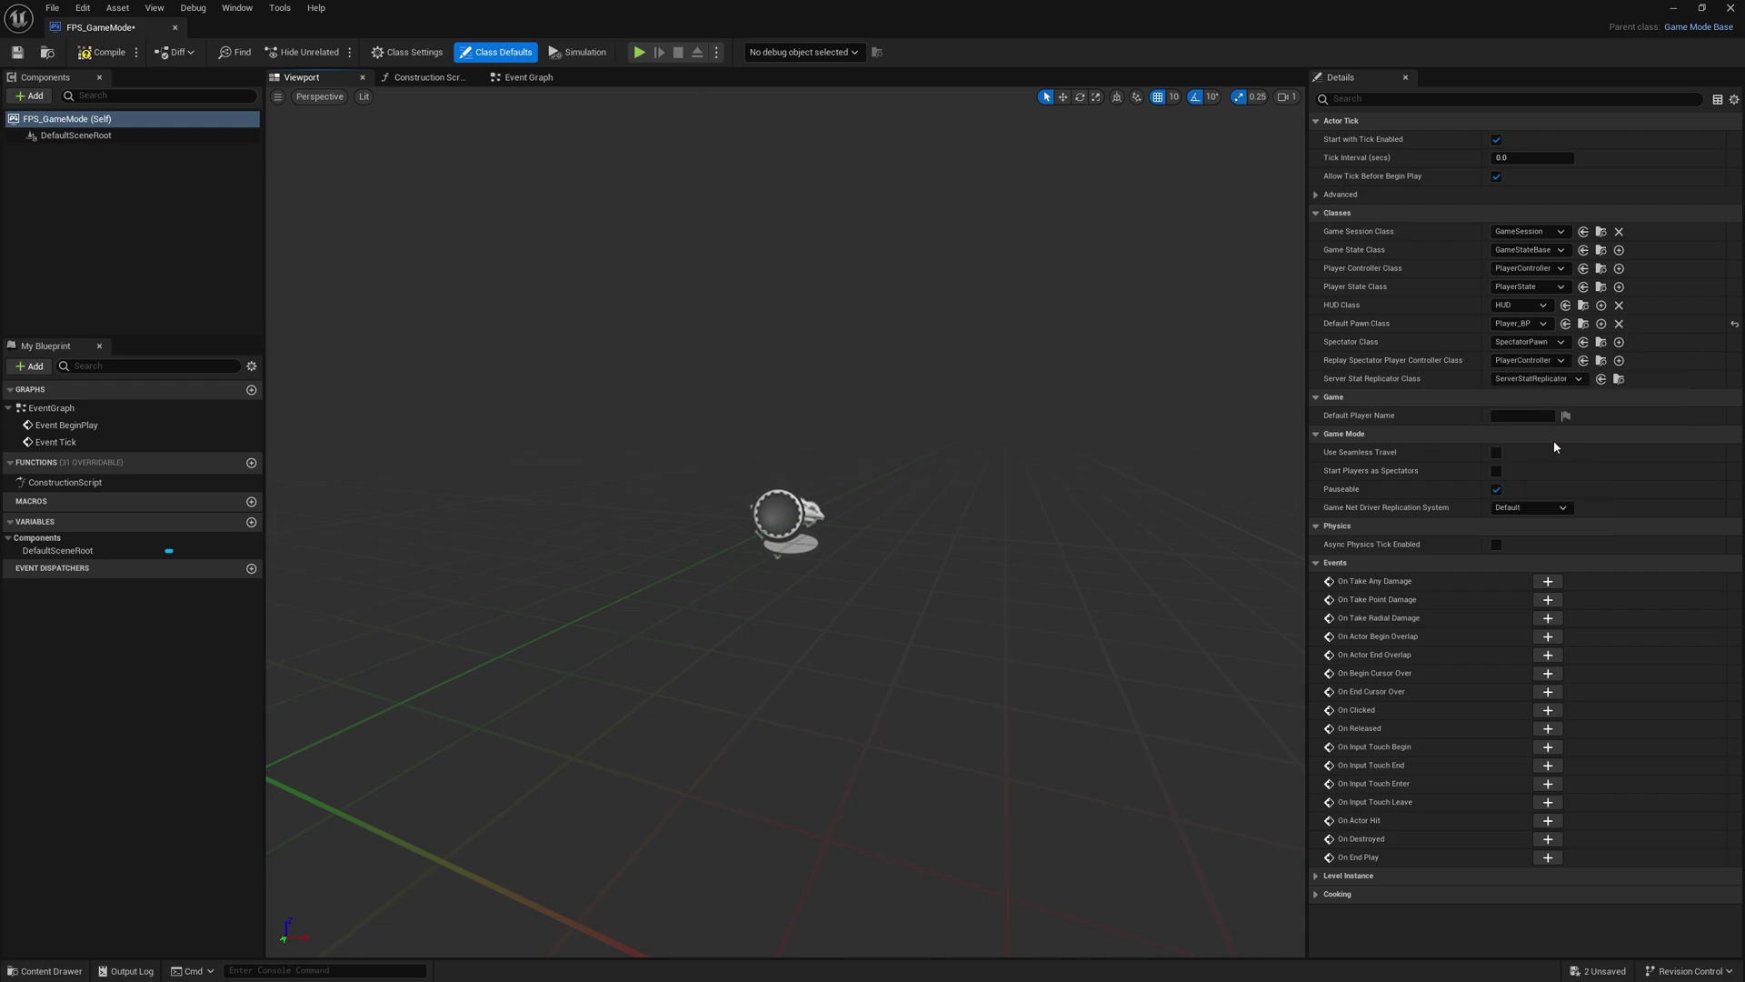
click(102, 52)
click(18, 53)
click(1730, 8)
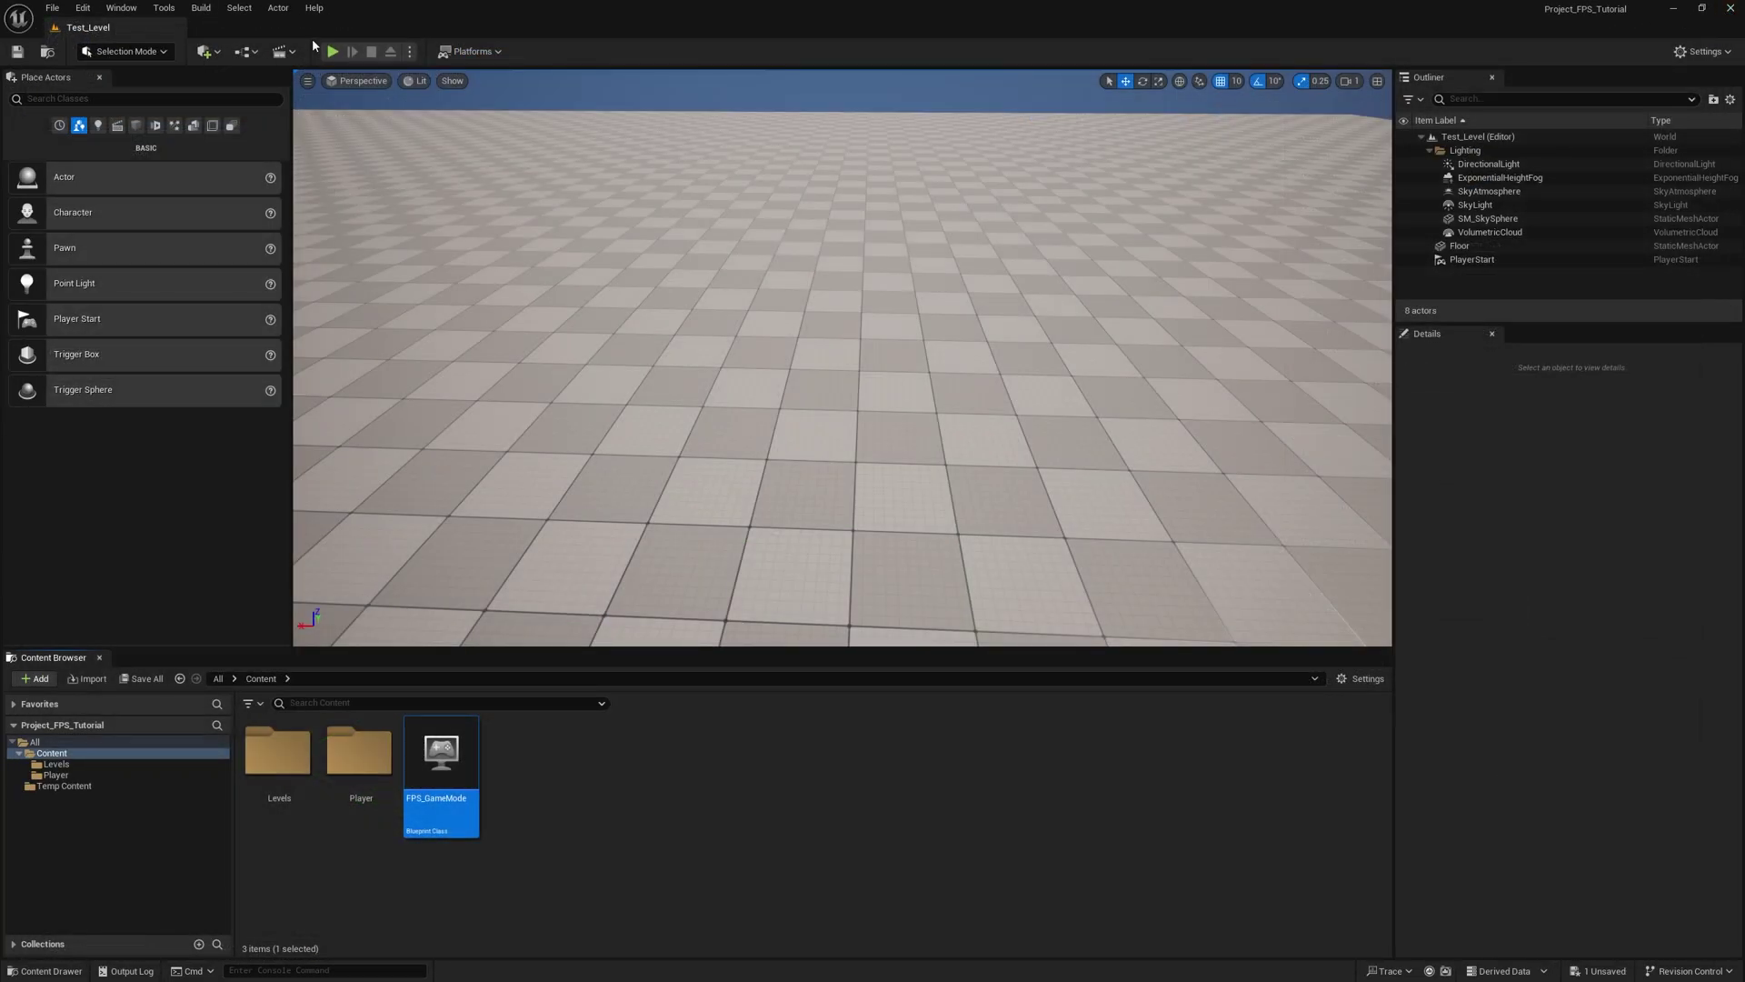
Step: Play-test Test_Level with FPS_GameMode and the Player_BP pawn
click(331, 50)
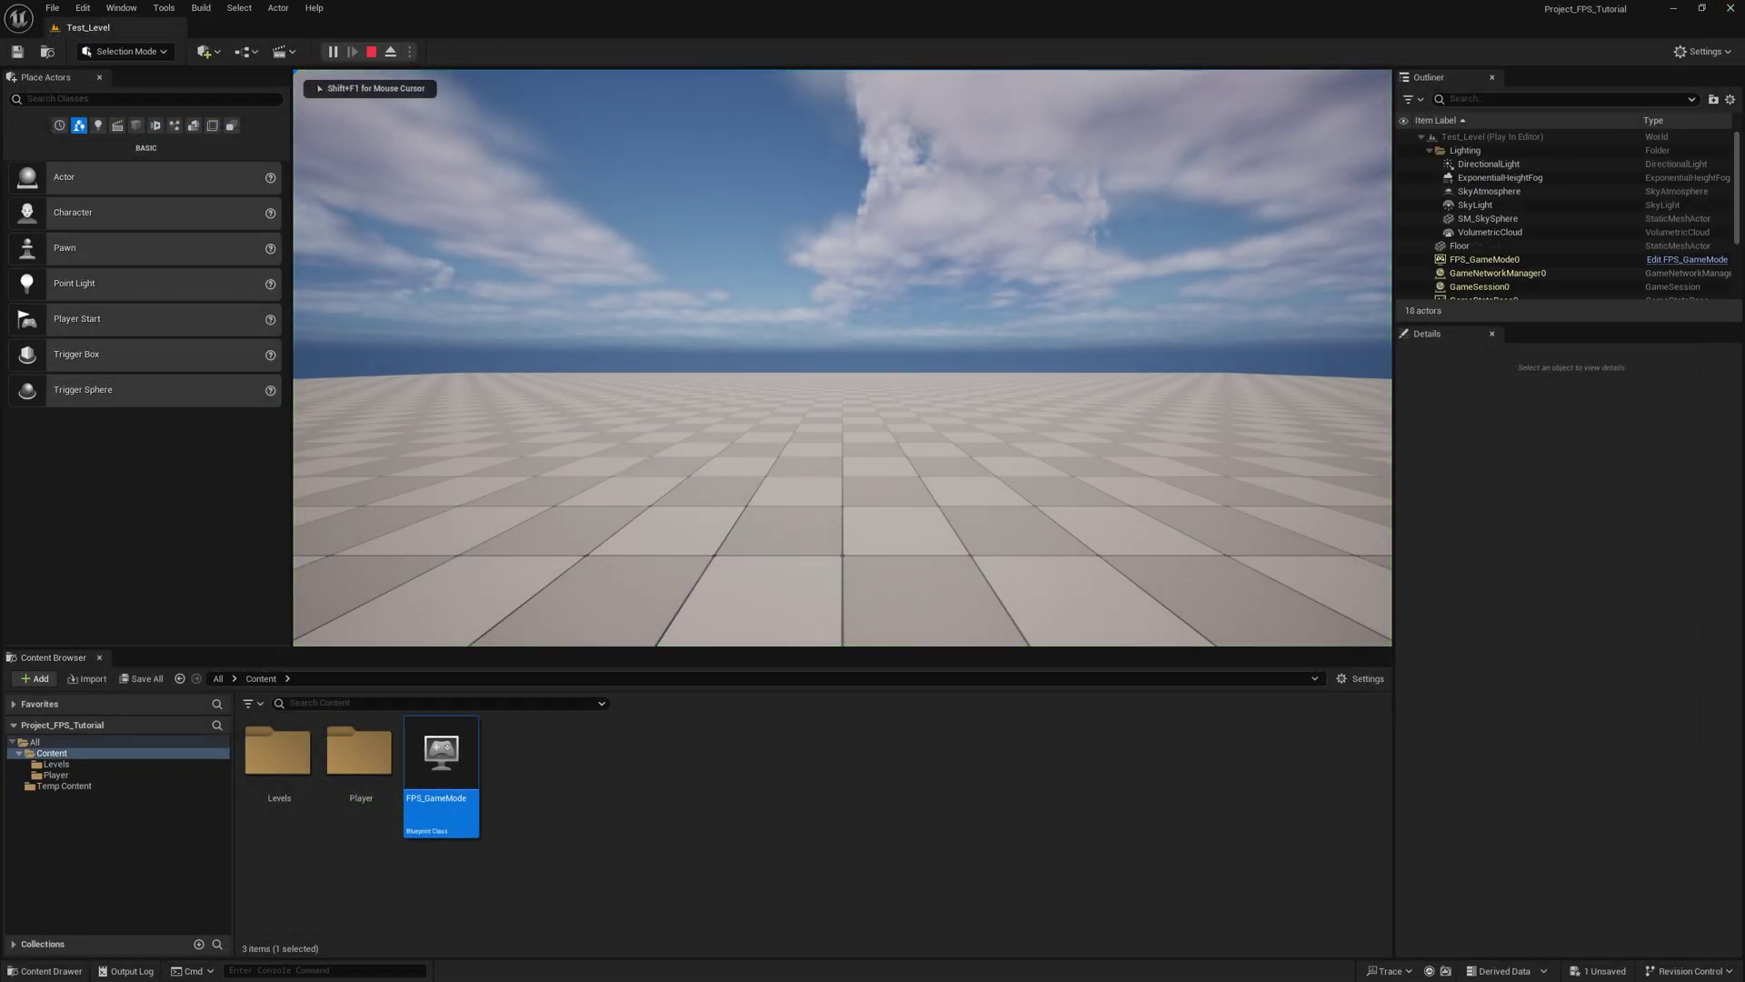